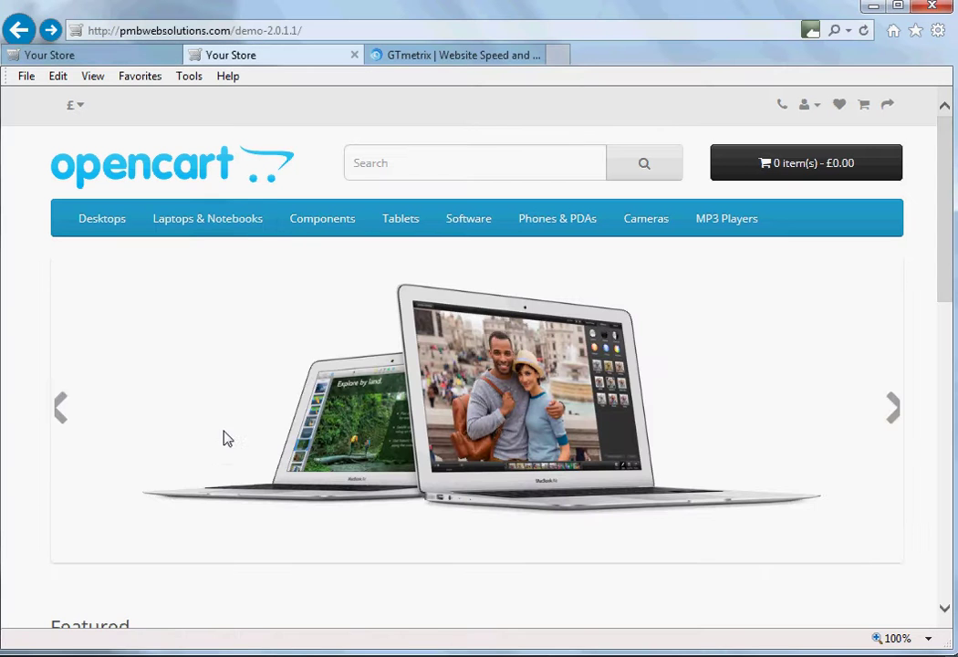
# - Look over the 1.5.6.4 and 2.0.1.1 demo store tabs and the GTmetrix page
pyautogui.moveTo(321, 219)
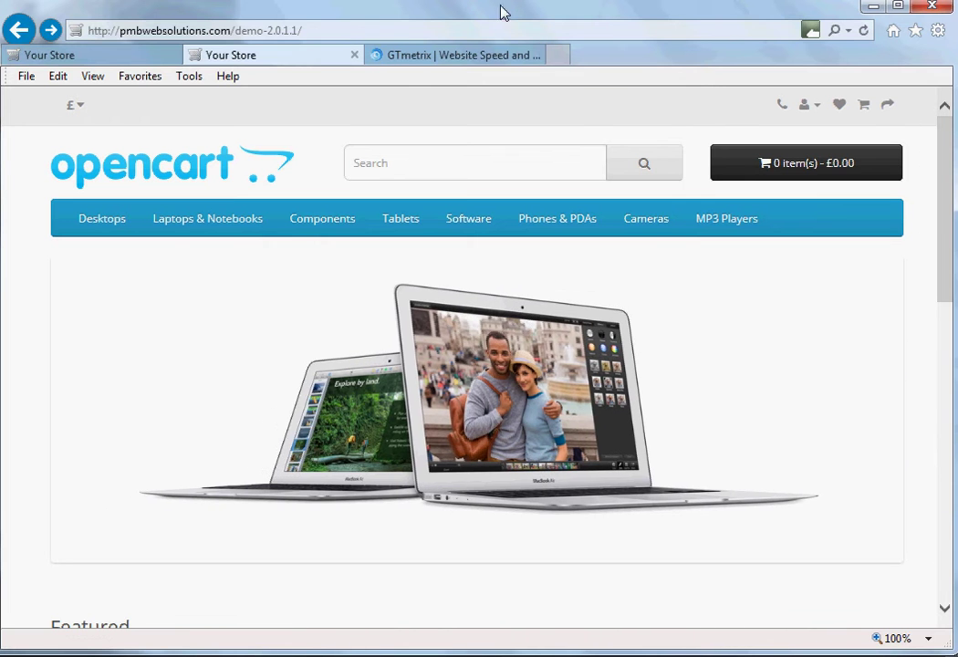
pyautogui.click(119, 55)
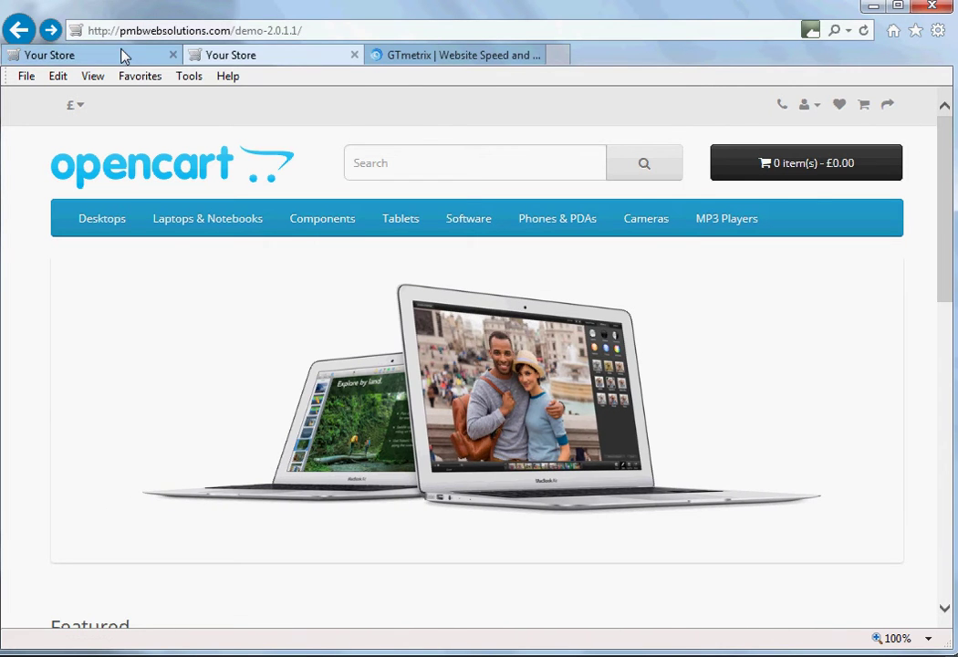
pyautogui.click(257, 58)
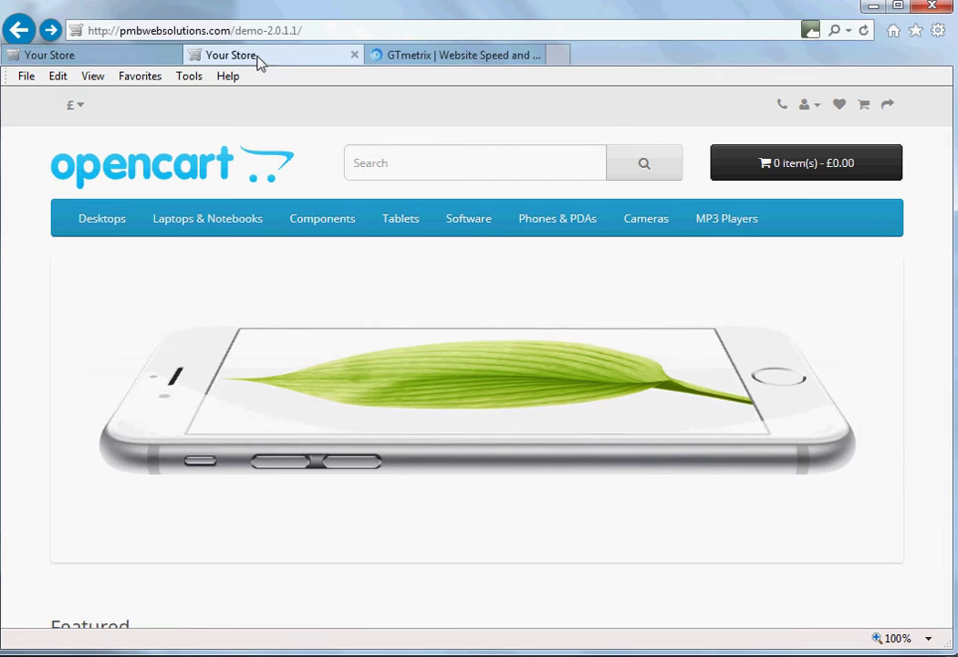
pyautogui.click(121, 59)
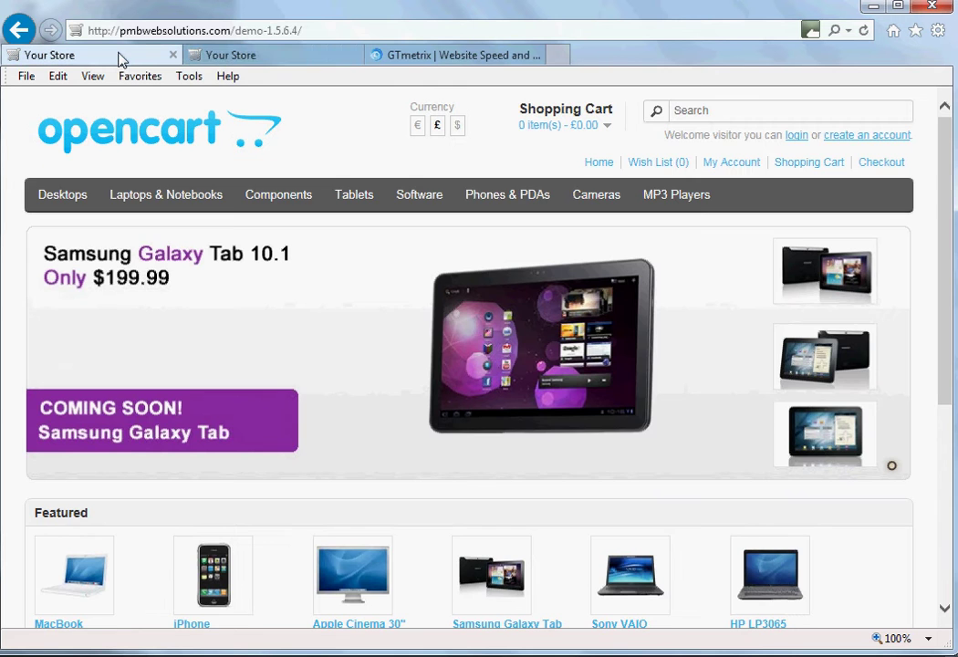
pyautogui.click(288, 59)
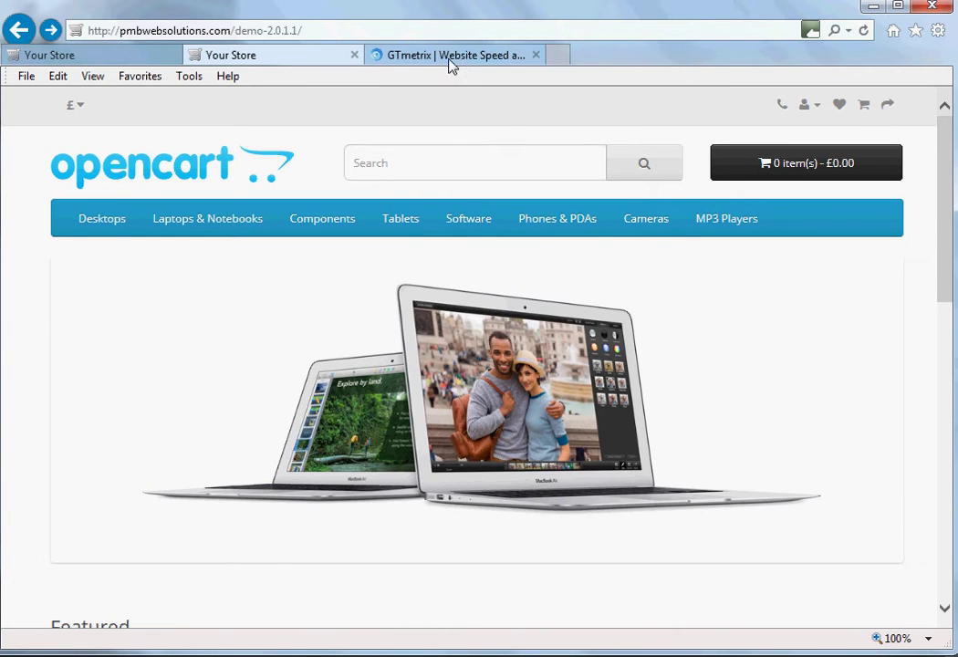
pyautogui.click(450, 57)
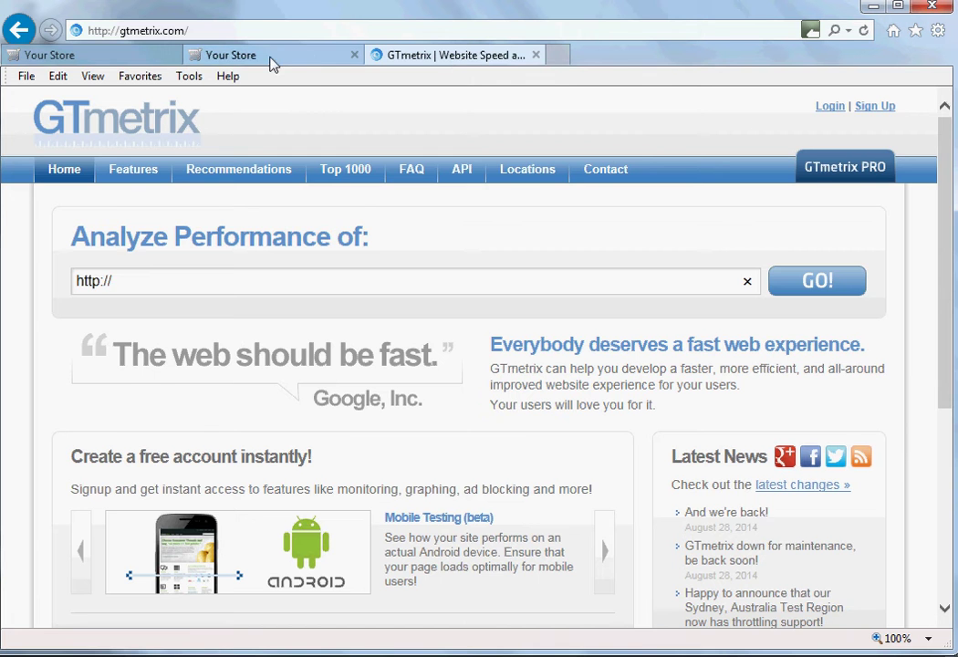
pyautogui.click(272, 62)
pyautogui.click(452, 59)
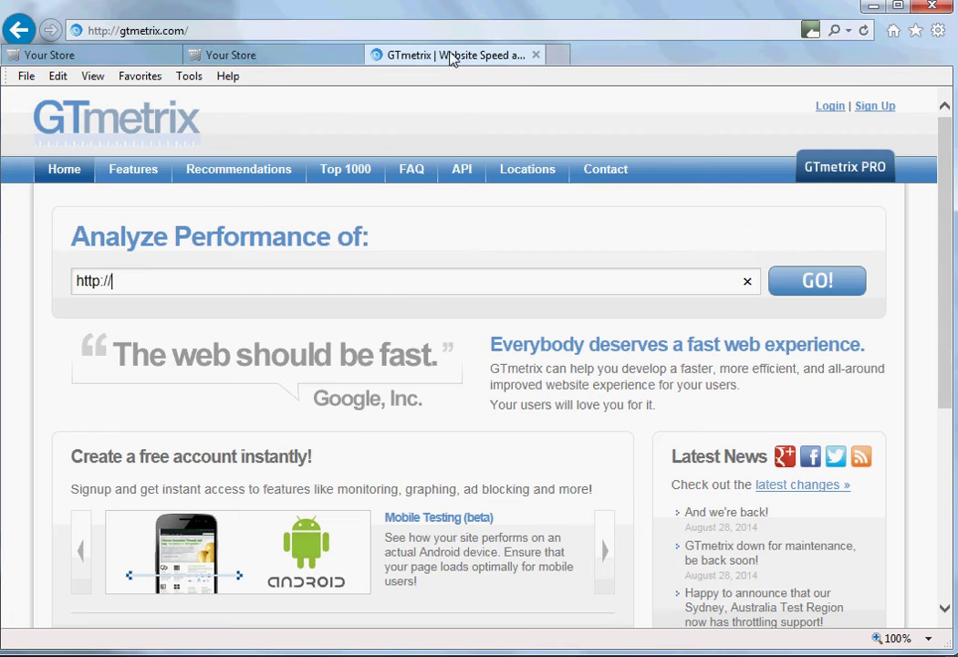
pyautogui.click(257, 52)
# - Copy the 2.0.1.1 store's address and paste it into GTmetrix's analysis field
pyautogui.click(222, 32)
pyautogui.rightClick(222, 31)
pyautogui.click(273, 86)
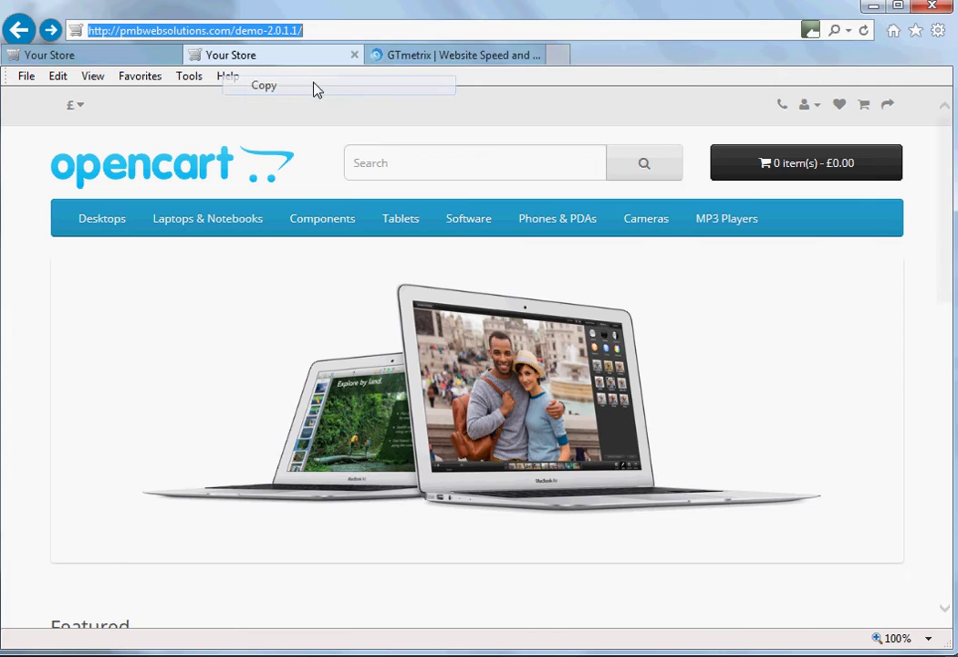
pyautogui.click(434, 59)
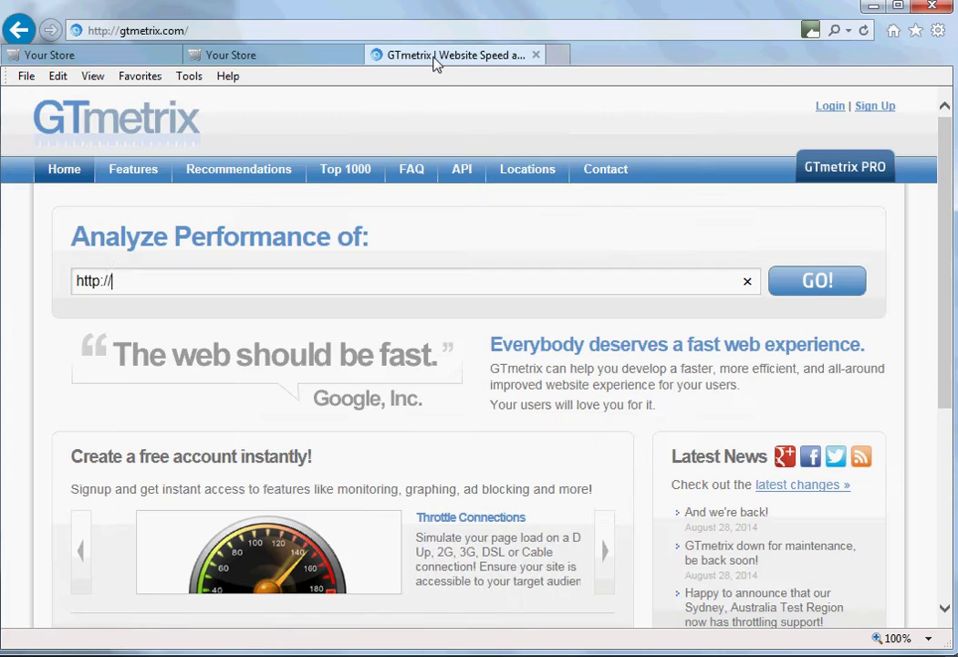
pyautogui.click(315, 59)
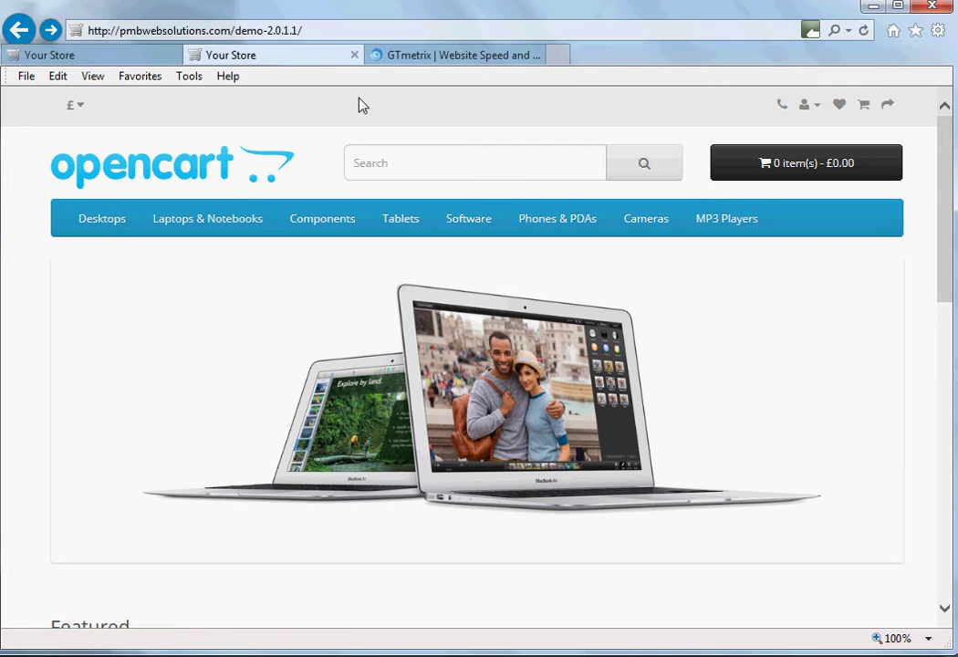
pyautogui.click(435, 61)
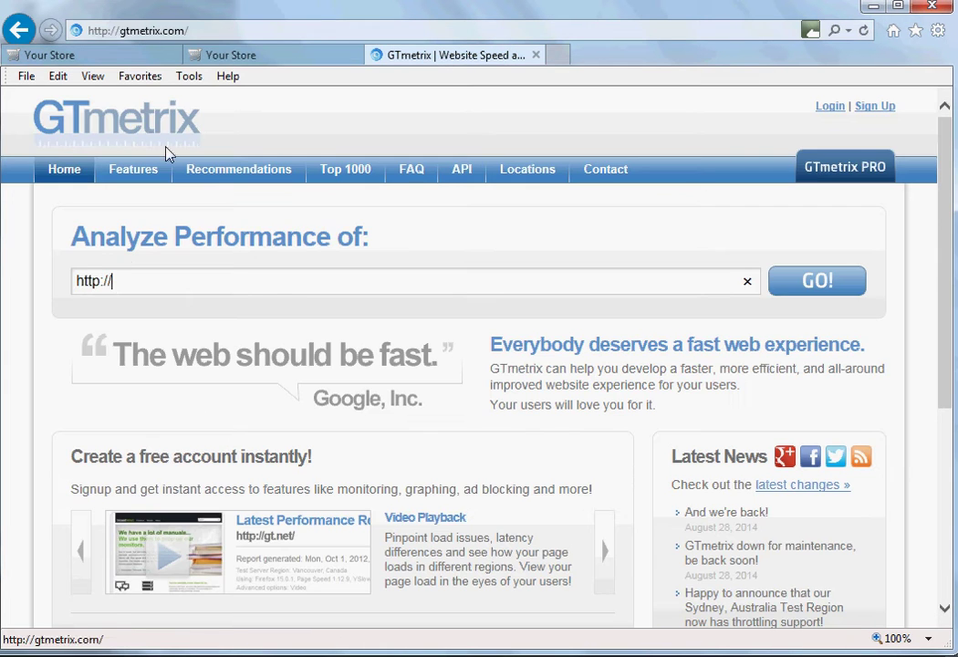
pyautogui.rightClick(107, 286)
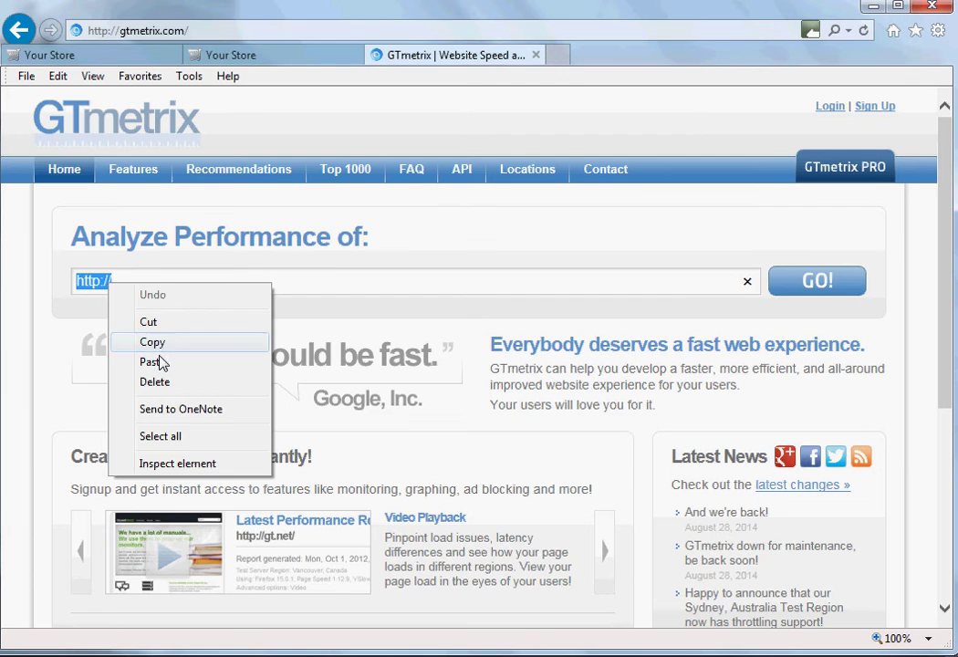
pyautogui.click(163, 362)
# - Run the GTmetrix test on the 2.0.1.1 store and scroll through its D (61%) / C (76%) report
pyautogui.click(829, 285)
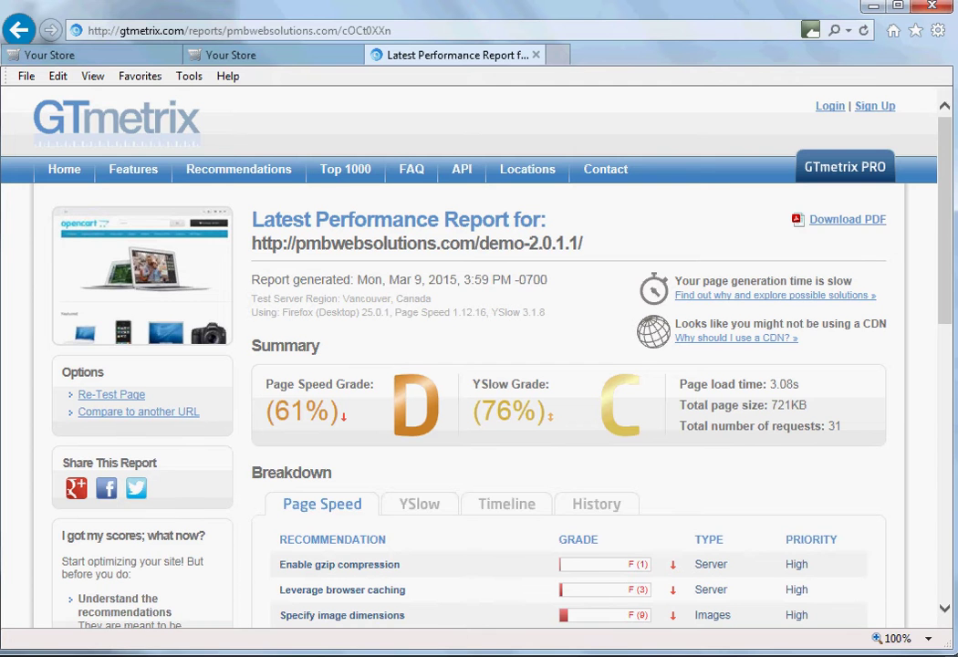
pyautogui.moveTo(947, 213); pyautogui.dragTo(636, 82)
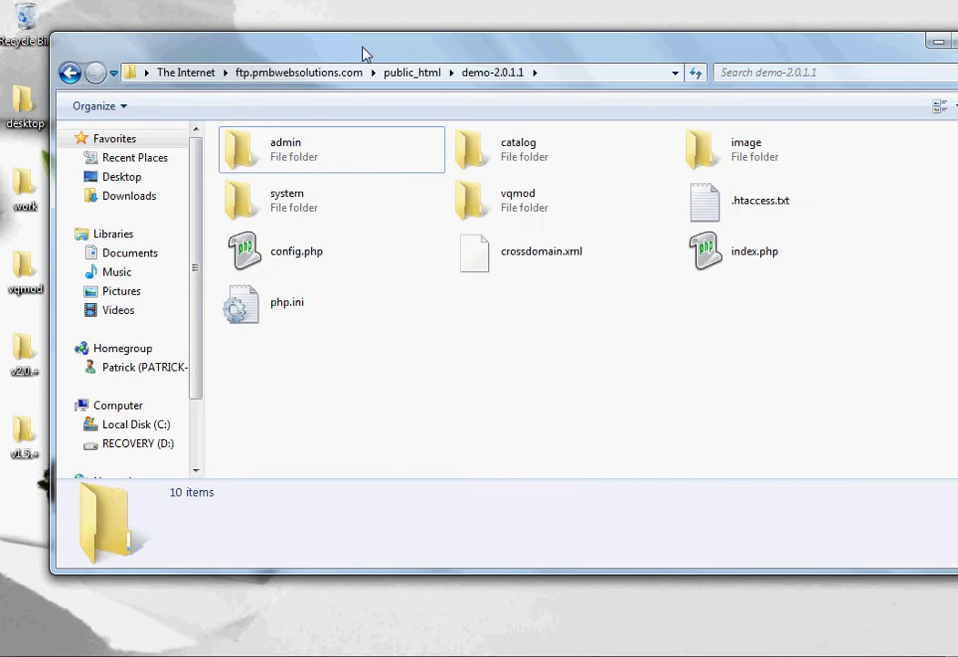
# - Open v2.0.+ > upload from the desktop, placed beside the server's demo-2.0.1.1 window
pyautogui.moveTo(362, 53)
pyautogui.mouseDown()
pyautogui.moveTo(376, 70)
pyautogui.moveTo(346, 63)
pyautogui.mouseUp()
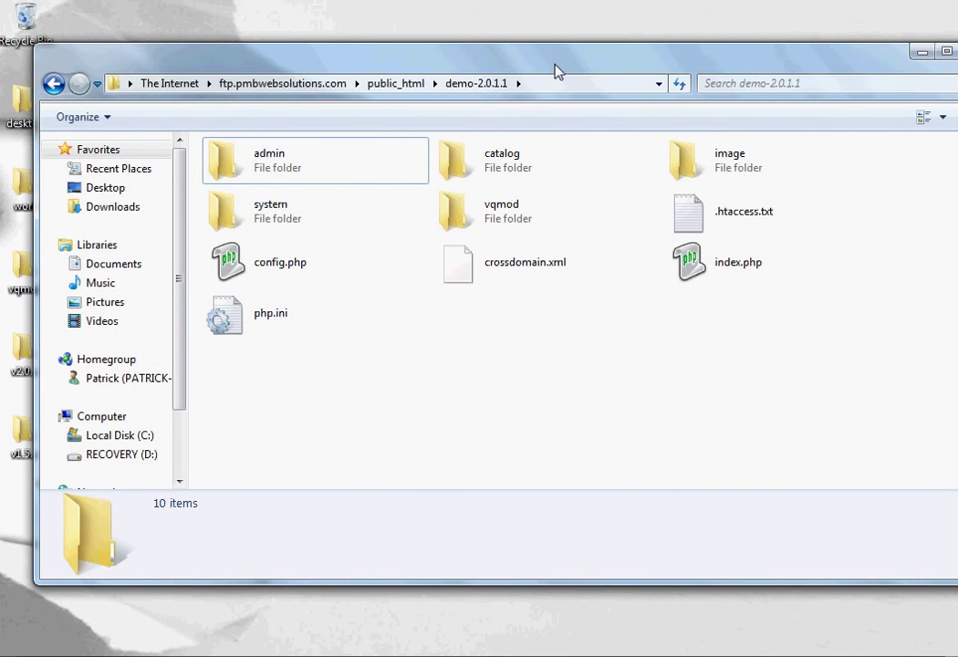
pyautogui.moveTo(553, 70); pyautogui.dragTo(728, 78)
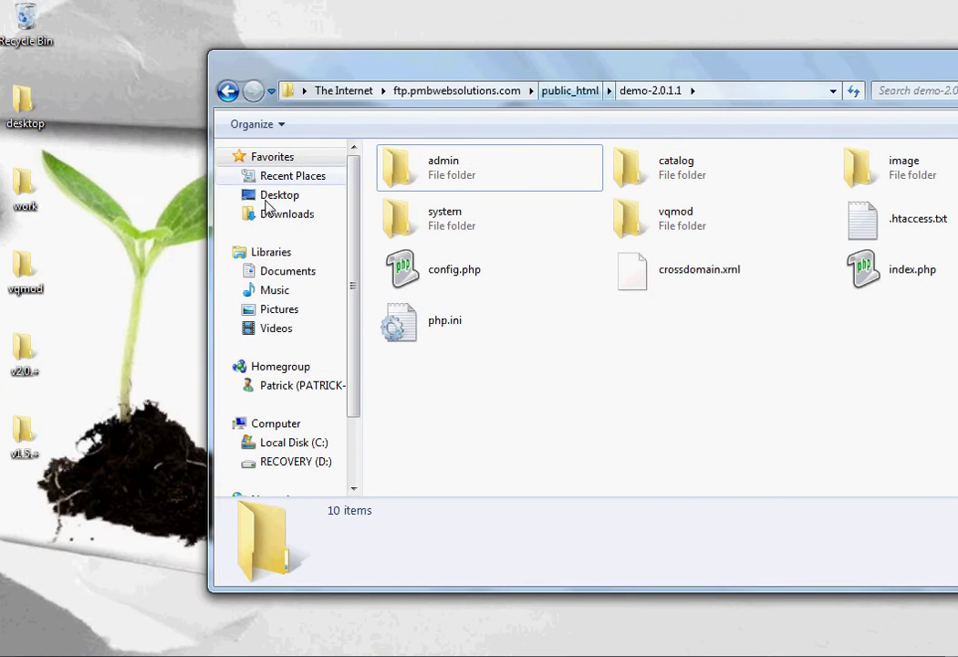
pyautogui.doubleClick(25, 356)
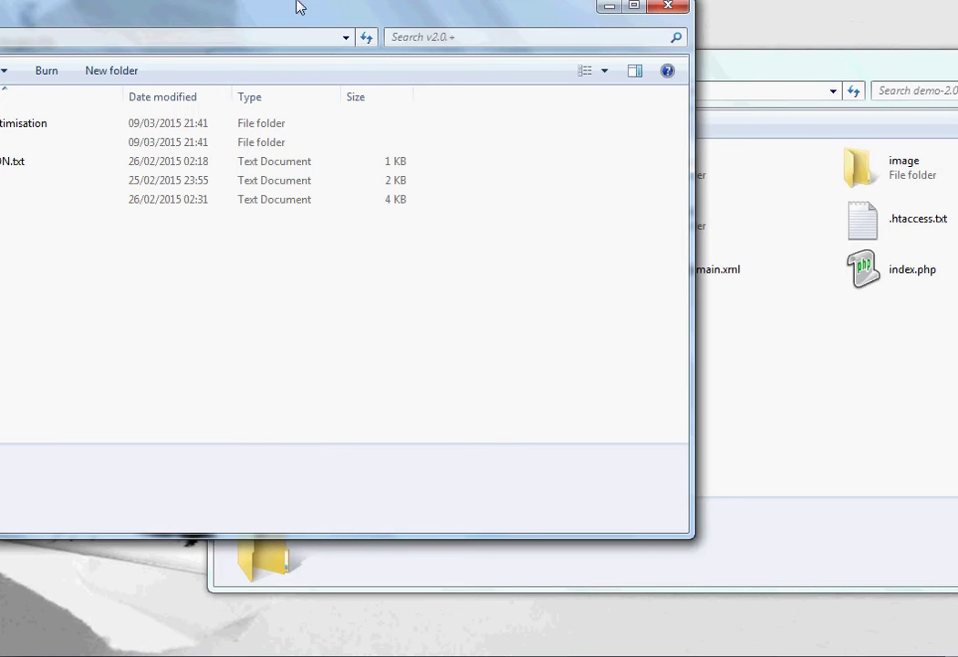
pyautogui.moveTo(228, 28); pyautogui.dragTo(569, 295)
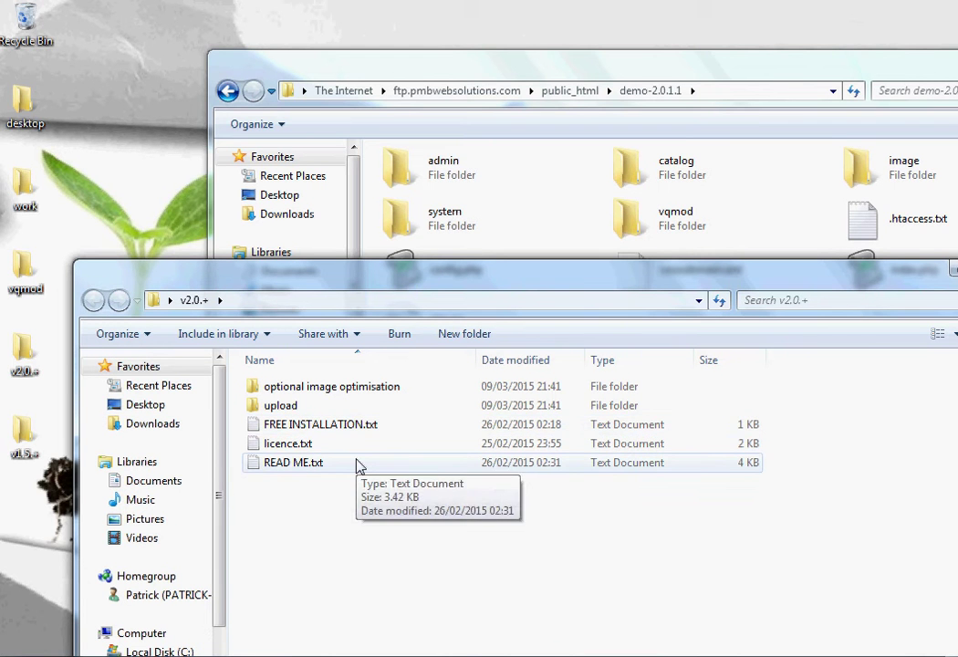
pyautogui.doubleClick(283, 405)
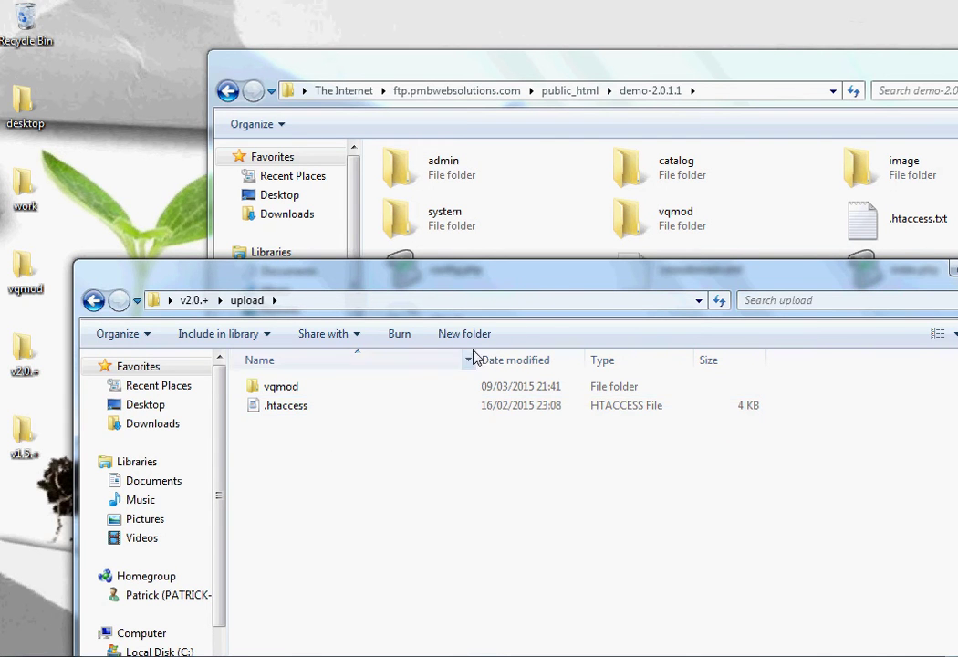
pyautogui.moveTo(536, 288); pyautogui.dragTo(443, 260)
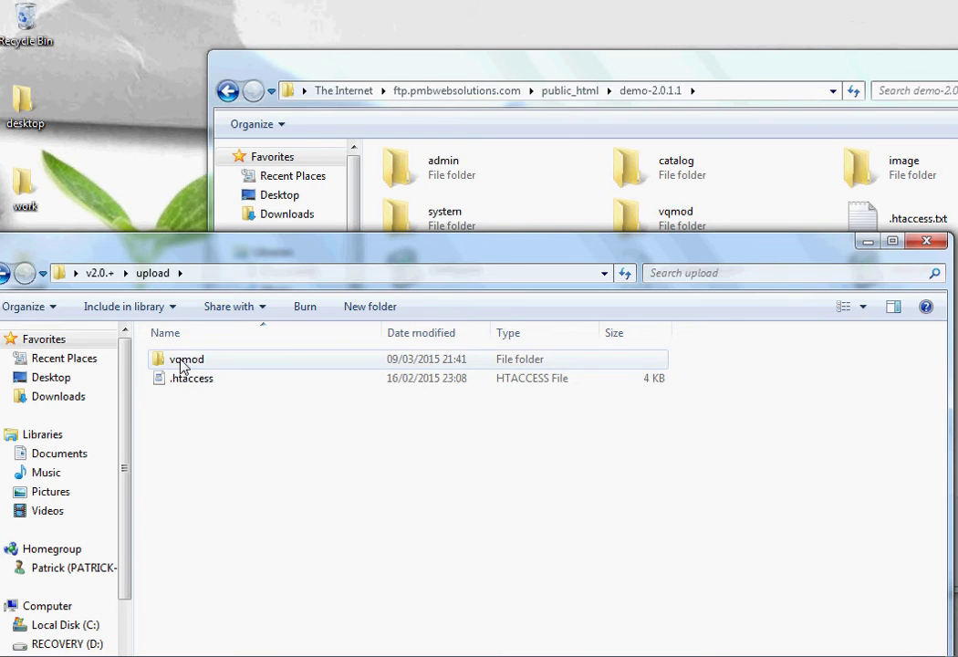
pyautogui.click(415, 78)
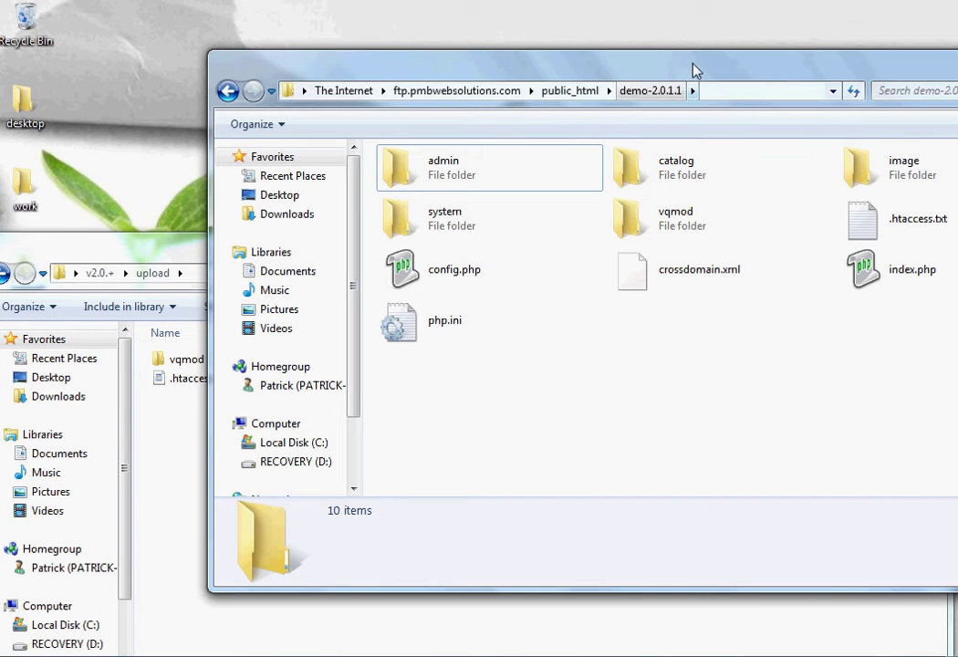
pyautogui.moveTo(679, 64); pyautogui.dragTo(633, 37)
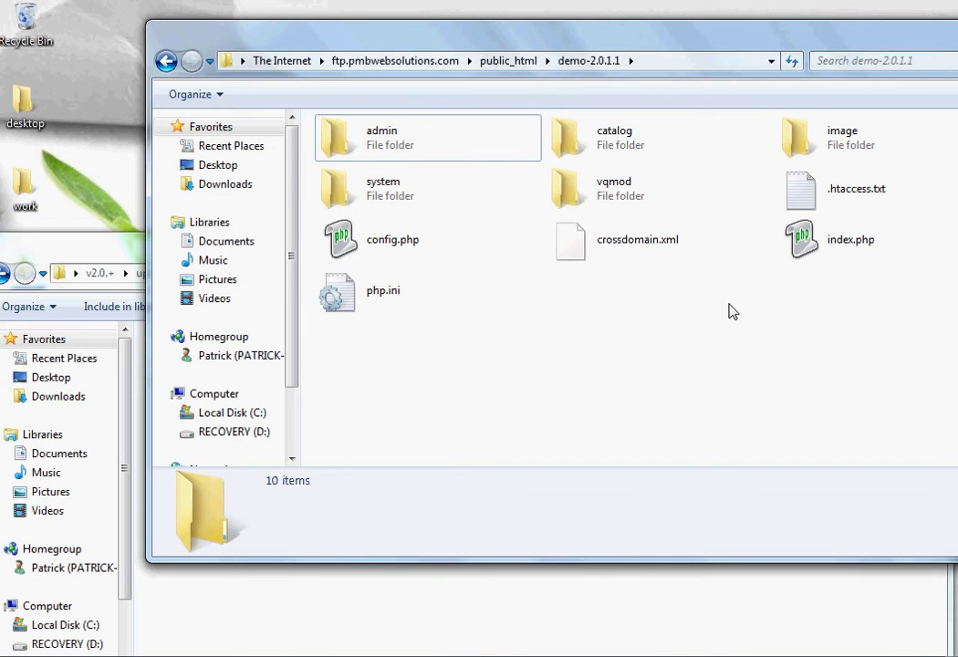
# - Start renaming .htaccess.txt on the server but leave its name unchanged
pyautogui.moveTo(568, 36); pyautogui.dragTo(564, 22)
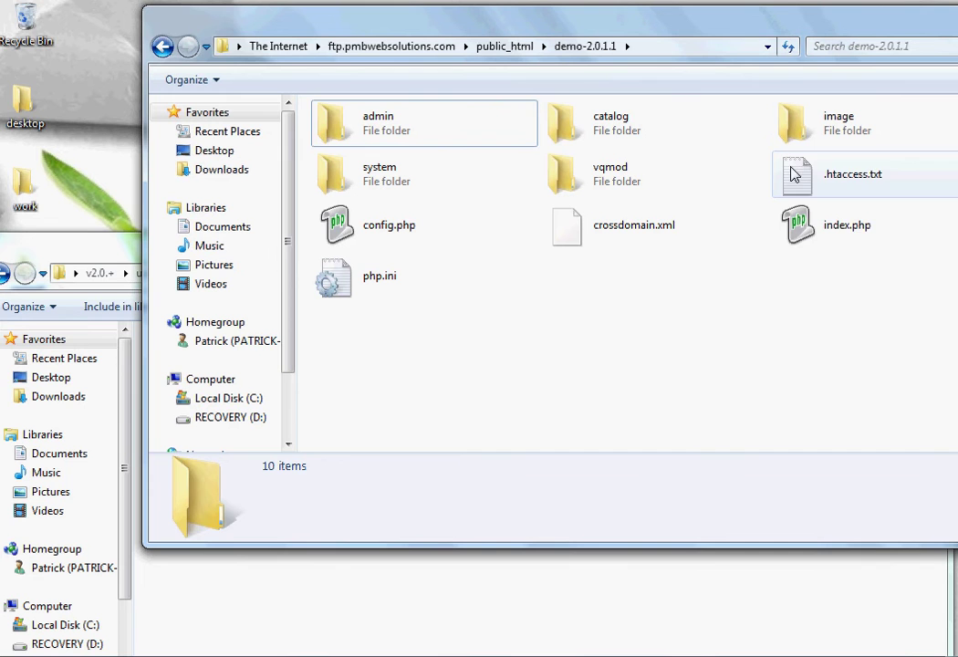
pyautogui.click(792, 173)
pyautogui.rightClick(791, 173)
pyautogui.click(840, 319)
pyautogui.moveTo(854, 174); pyautogui.dragTo(885, 181)
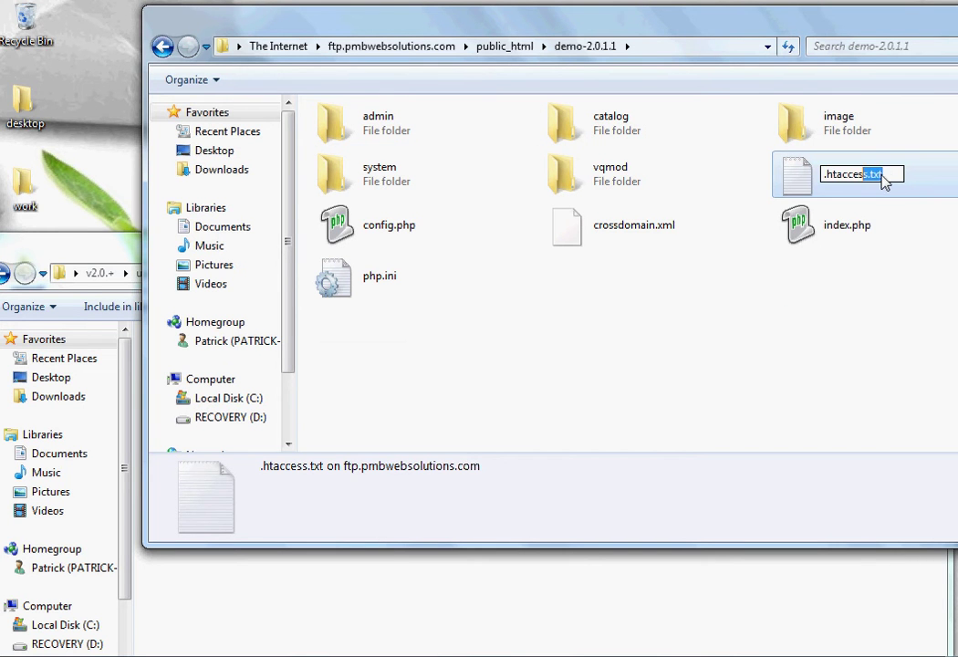
pyautogui.click(851, 337)
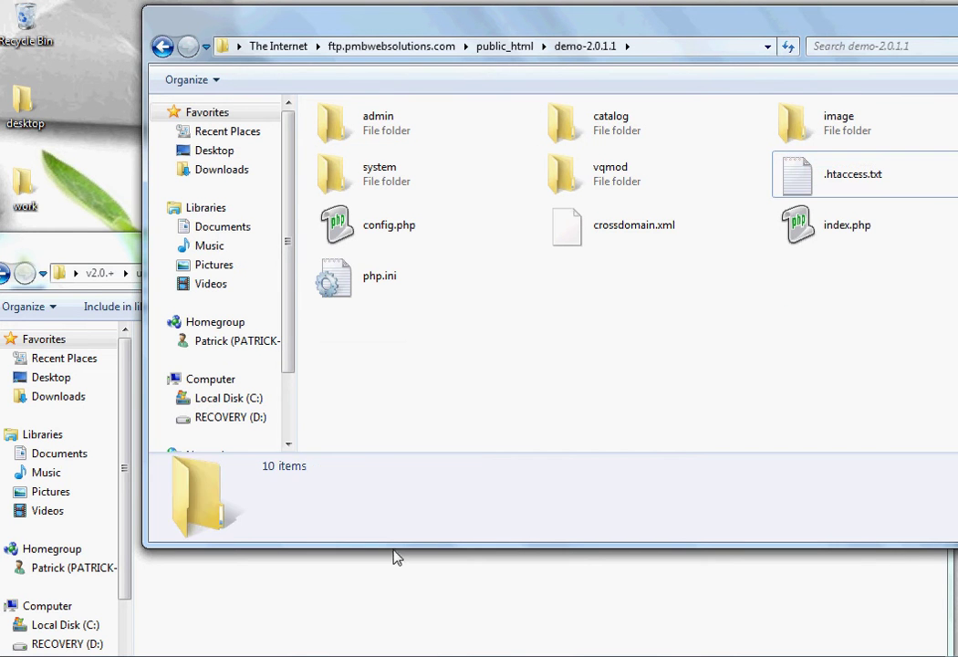
# - Select vqmod and .htaccess in the upload window and copy them into demo-2.0.1.1 on FTP
pyautogui.click(395, 557)
pyautogui.moveTo(343, 278); pyautogui.dragTo(394, 338)
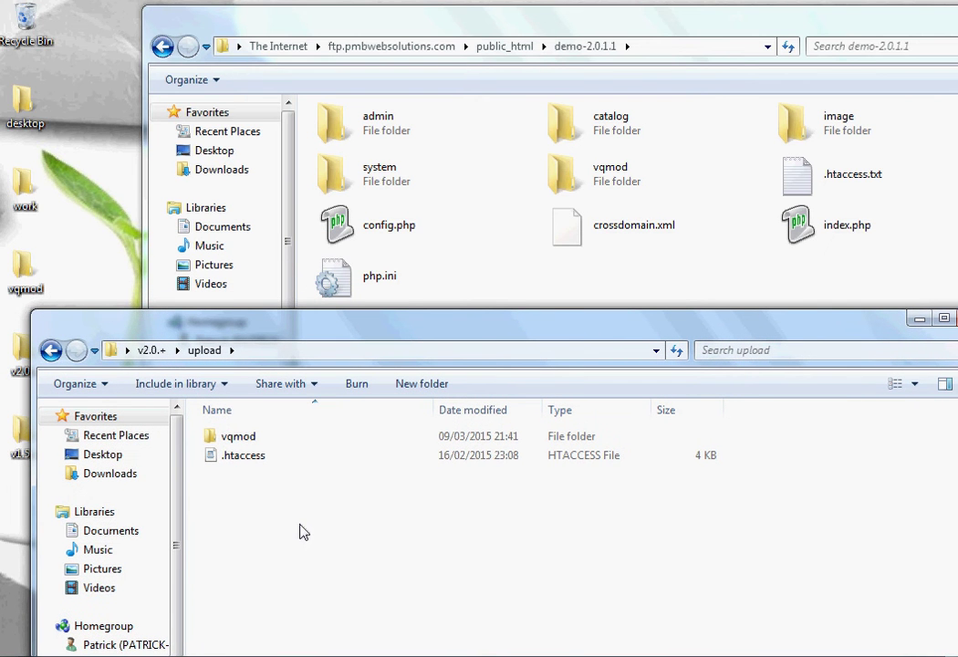
pyautogui.moveTo(293, 522); pyautogui.dragTo(195, 383)
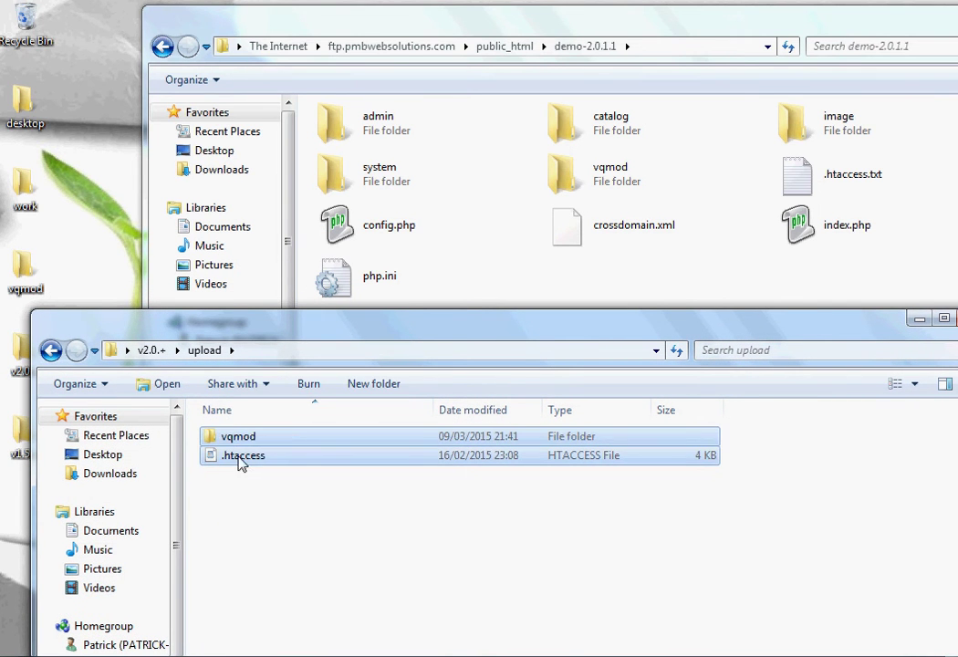
pyautogui.moveTo(239, 459); pyautogui.dragTo(672, 289)
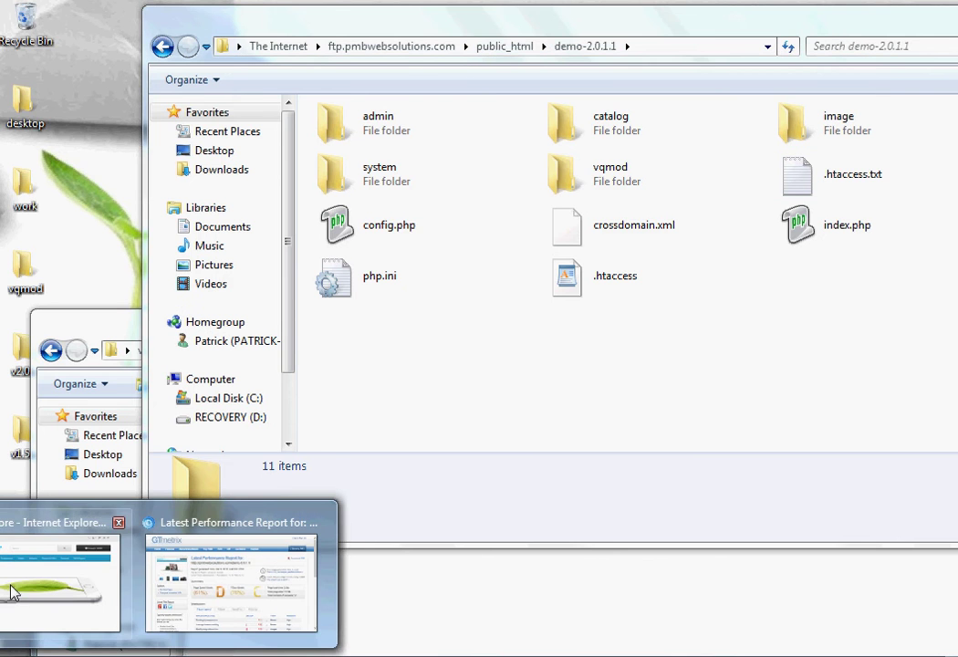
pyautogui.click(54, 584)
pyautogui.click(325, 30)
pyautogui.rightClick(308, 32)
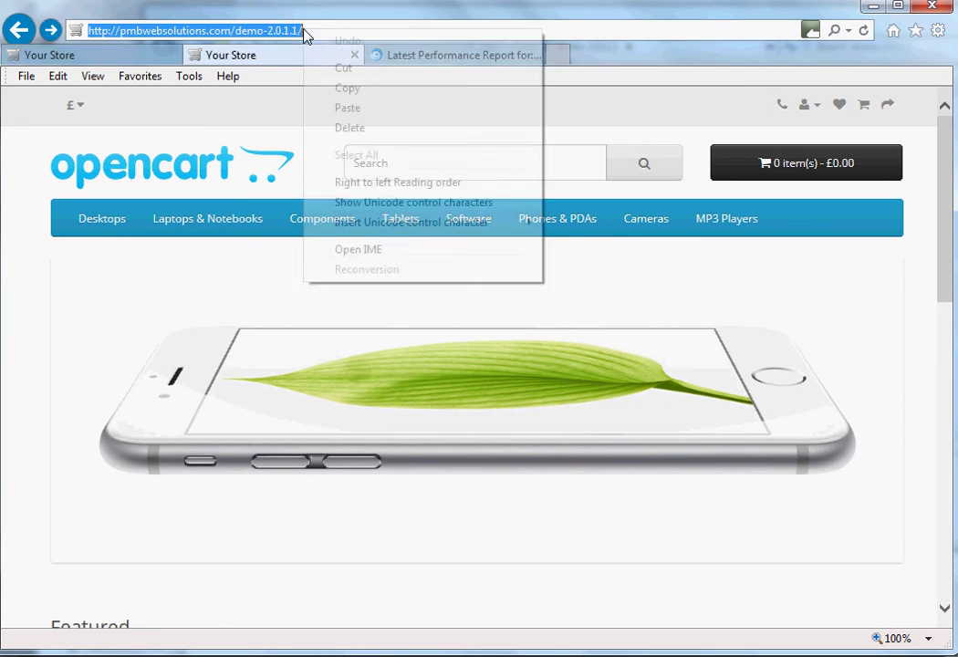
pyautogui.click(390, 86)
pyautogui.click(465, 56)
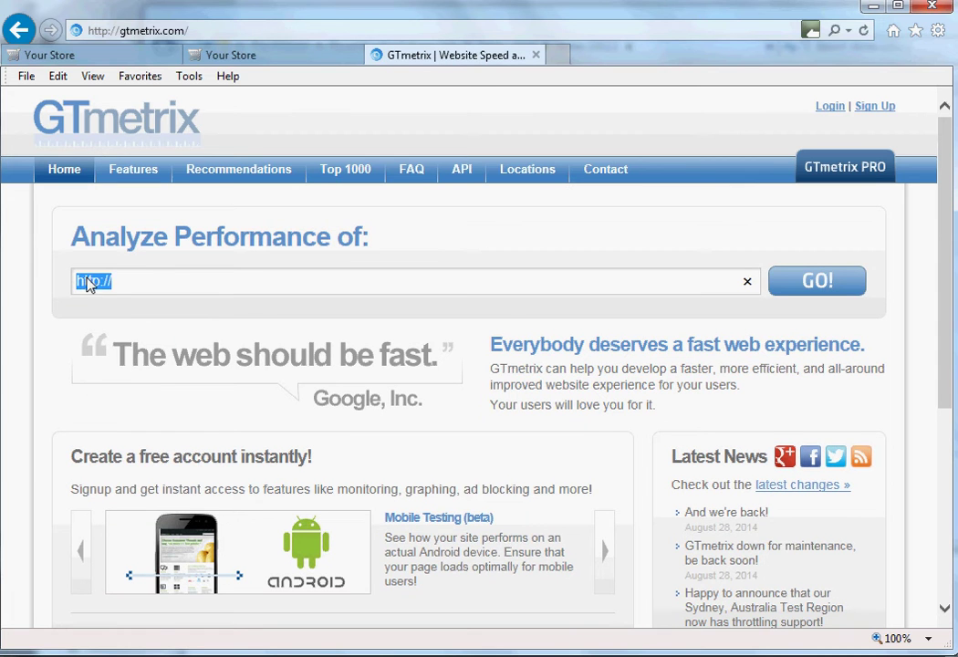
pyautogui.rightClick(90, 285)
pyautogui.click(173, 355)
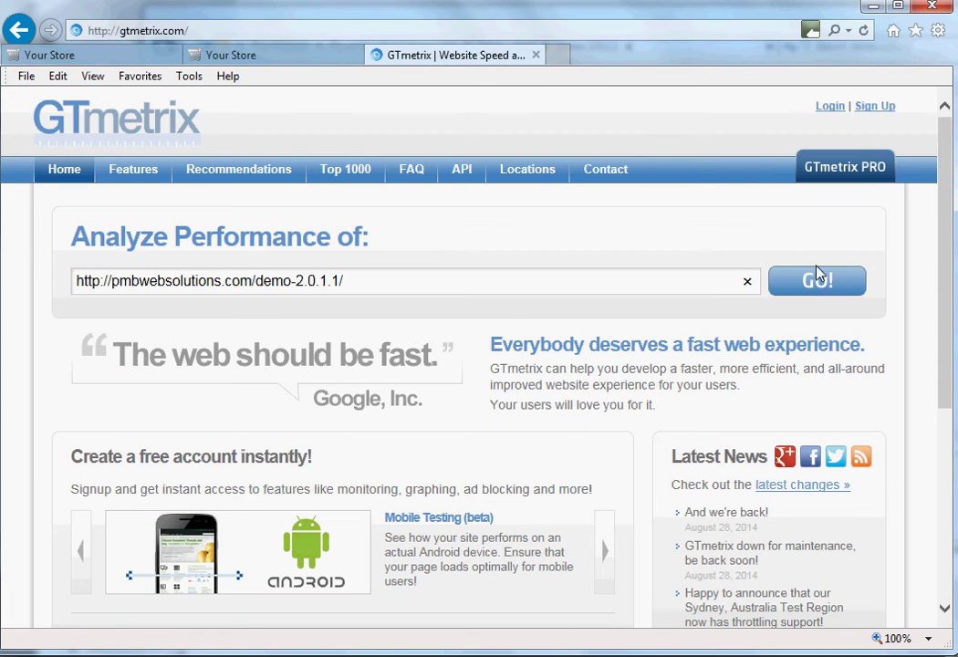
# - Re-test the demo-2.0.1.1 store and view the A (93%) / A (91%) report, 2.40s load
pyautogui.click(822, 281)
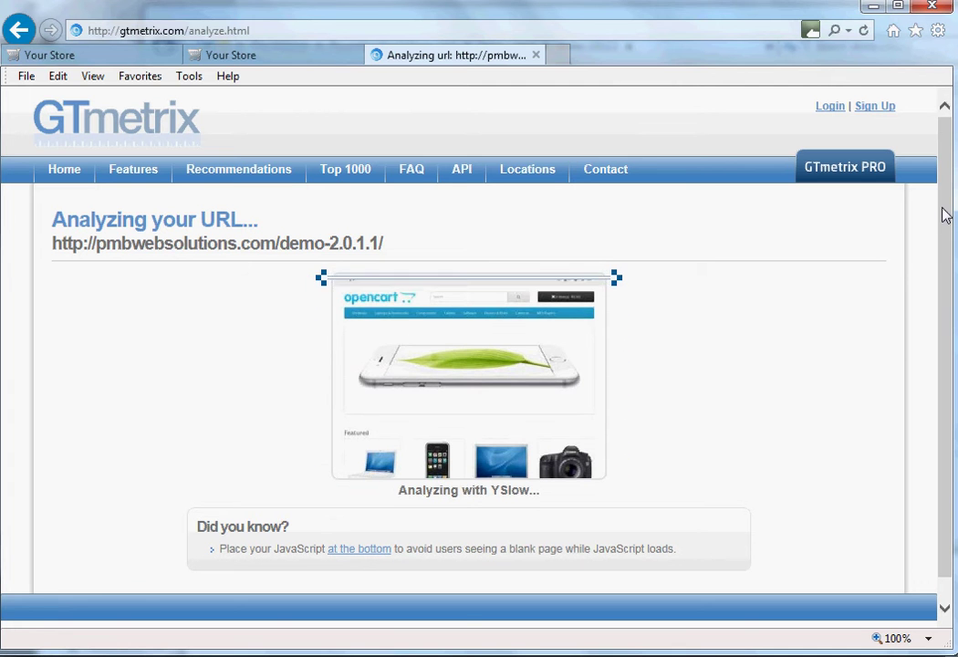
pyautogui.moveTo(947, 204); pyautogui.dragTo(946, 167)
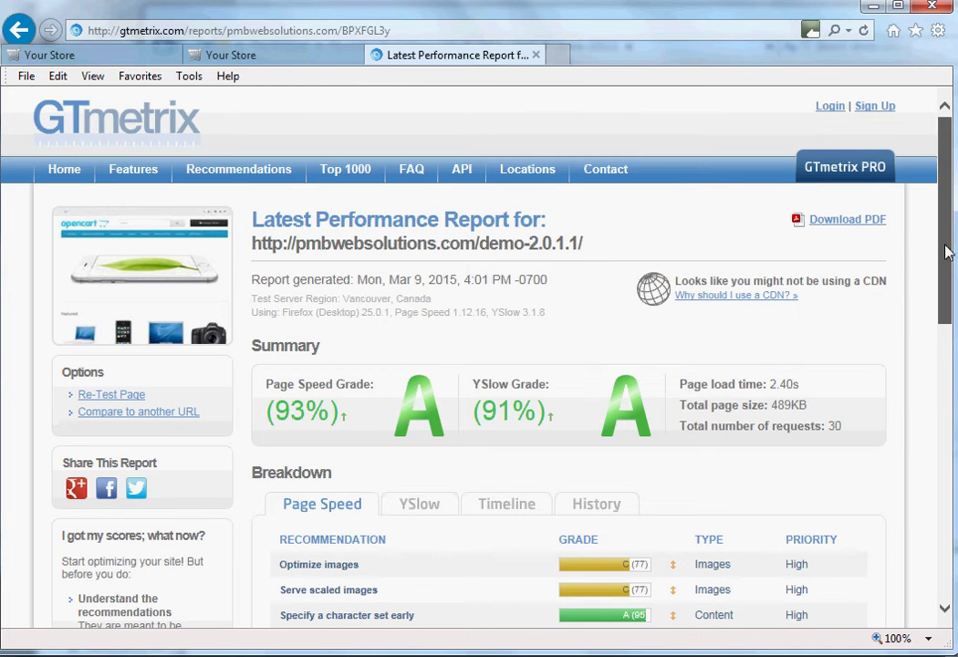
# - Minimize the browser and open the optional image optimisation folder under v2.0.+
pyautogui.click(872, 7)
pyautogui.click(440, 636)
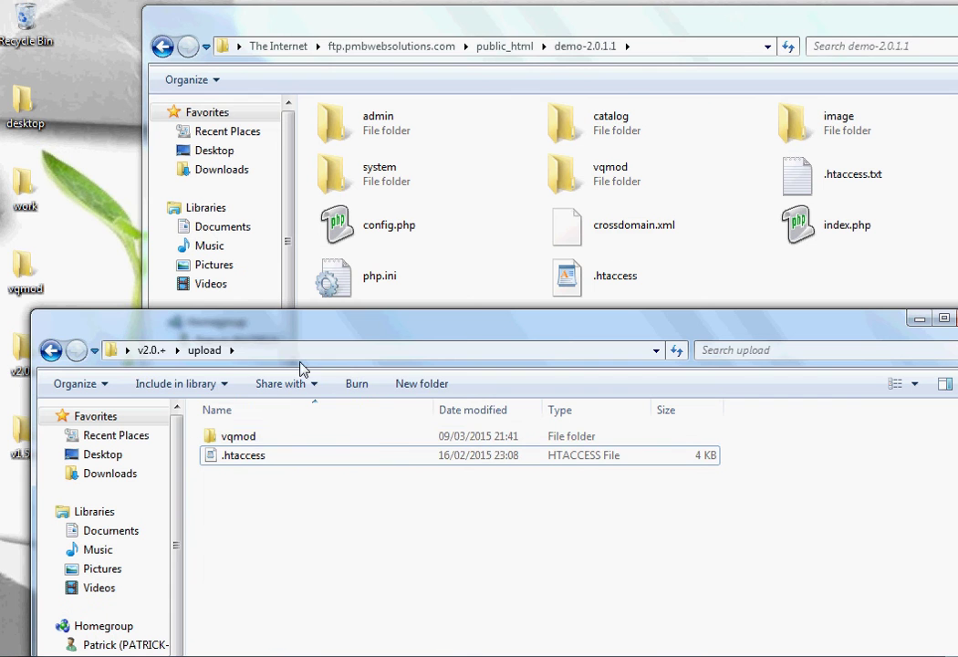
pyautogui.click(152, 349)
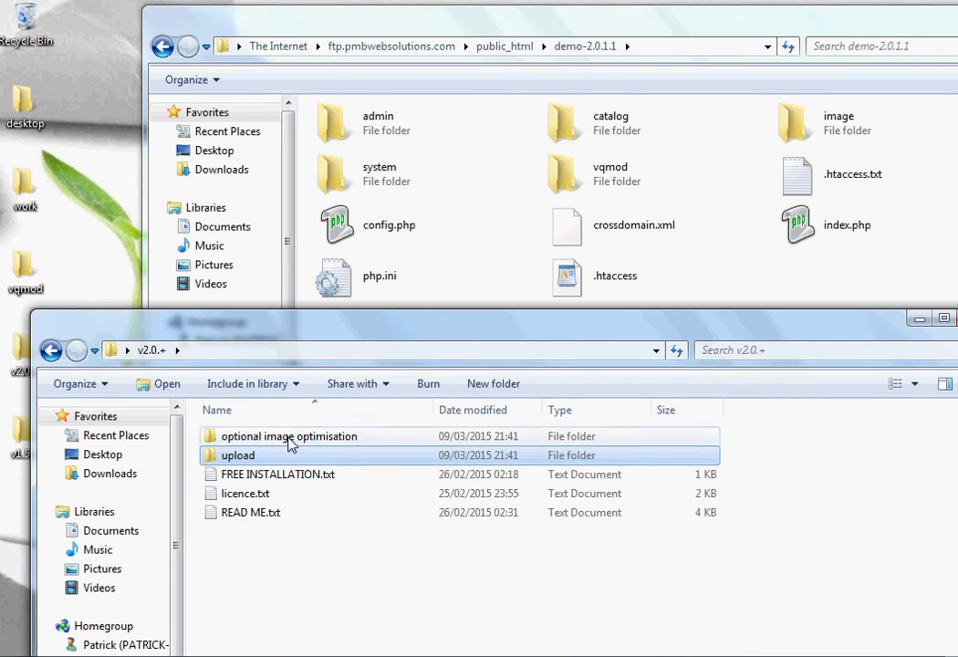
pyautogui.click(288, 438)
pyautogui.doubleClick(288, 438)
# - Copy the image folder into demo-2.0.1.1 on the server, replacing all existing files
pyautogui.moveTo(447, 341)
pyautogui.mouseDown()
pyautogui.moveTo(383, 333)
pyautogui.moveTo(466, 353)
pyautogui.moveTo(453, 356)
pyautogui.mouseUp()
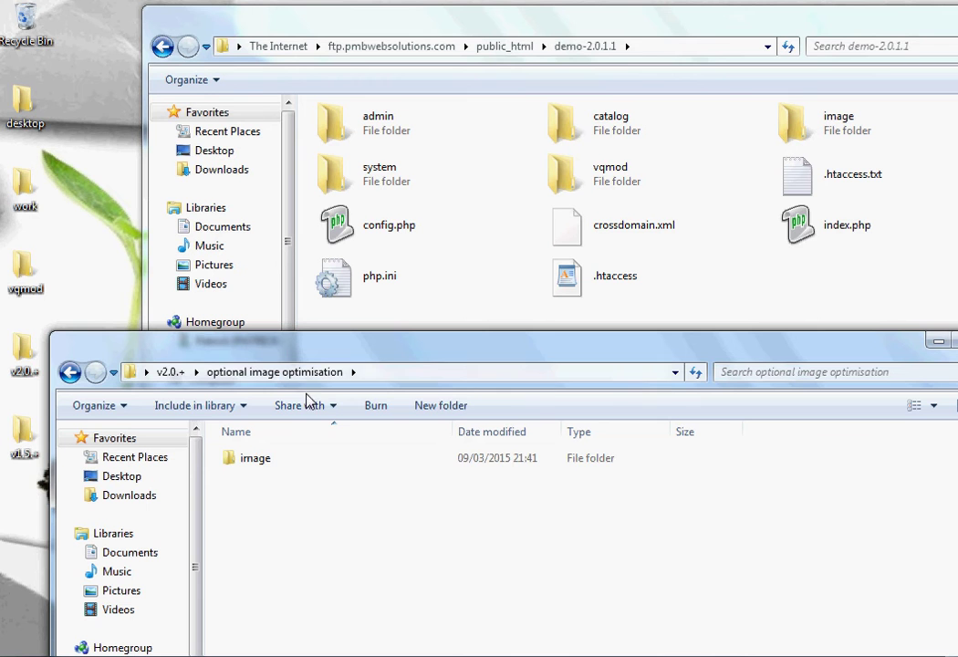
pyautogui.moveTo(253, 460); pyautogui.dragTo(746, 266)
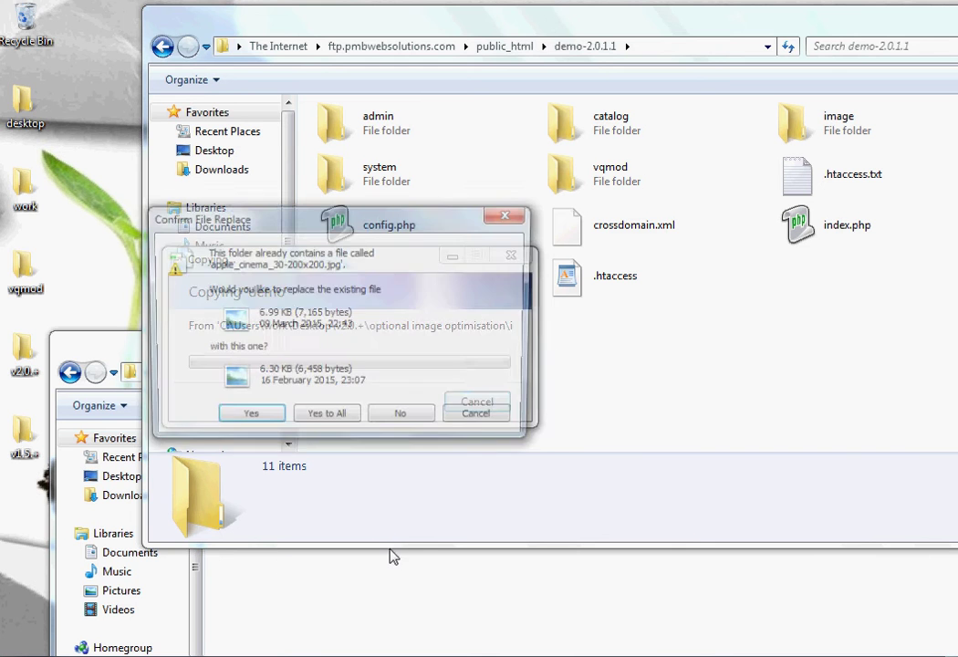
pyautogui.click(331, 413)
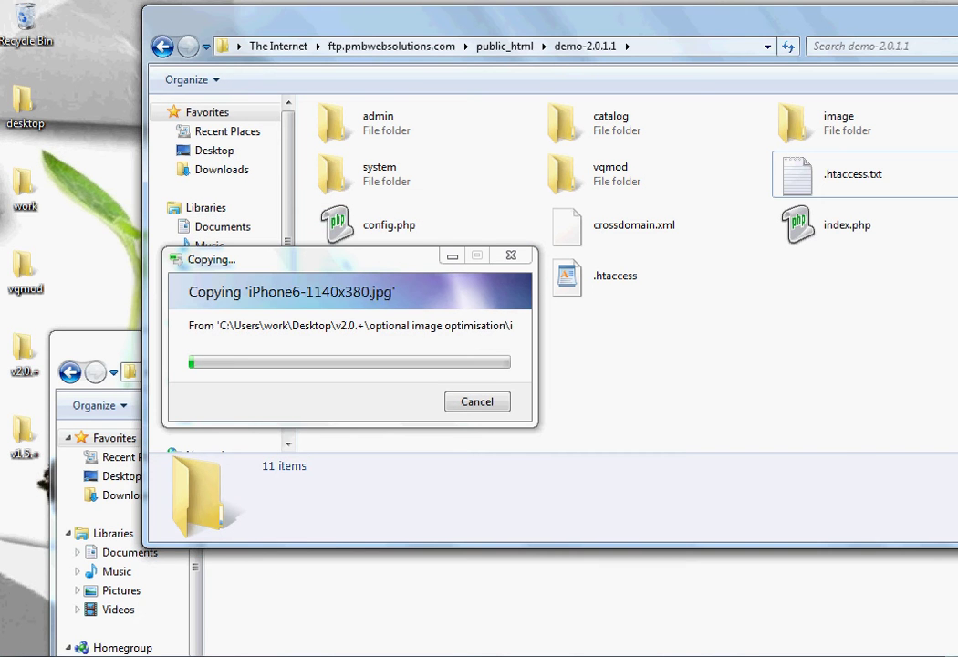
# - Copy the demo-2.0.1.1 store address into GTmetrix's analyze field
pyautogui.click(228, 566)
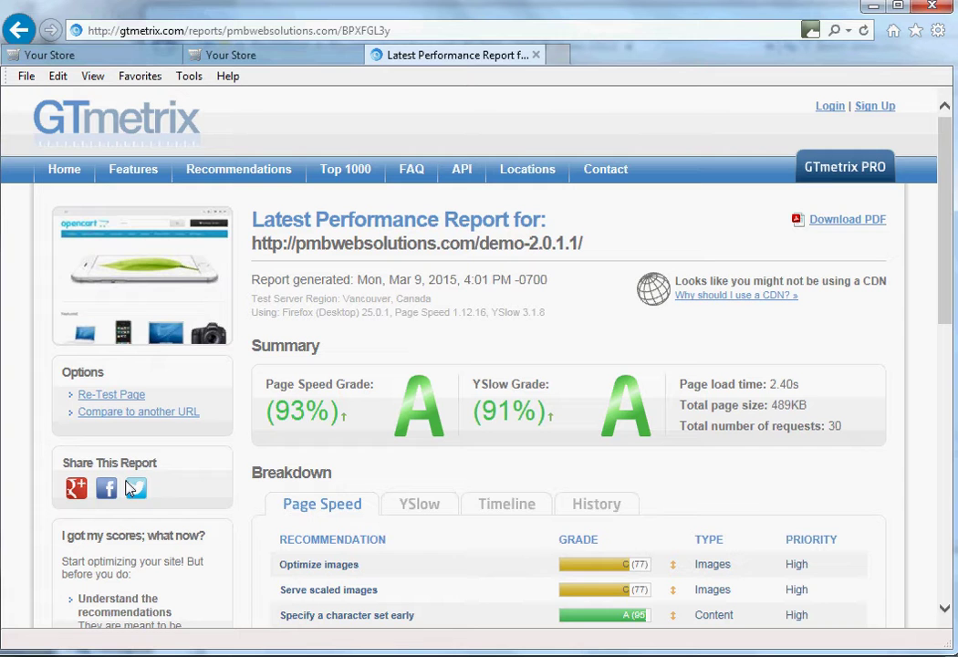
pyautogui.click(262, 56)
pyautogui.click(254, 31)
pyautogui.rightClick(244, 30)
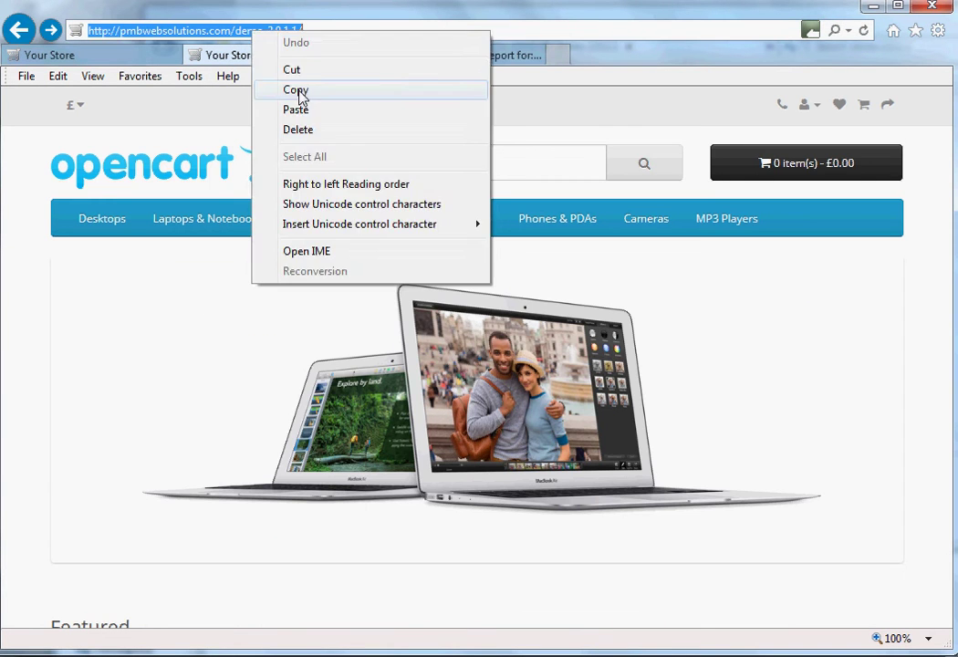
pyautogui.click(294, 90)
pyautogui.click(460, 55)
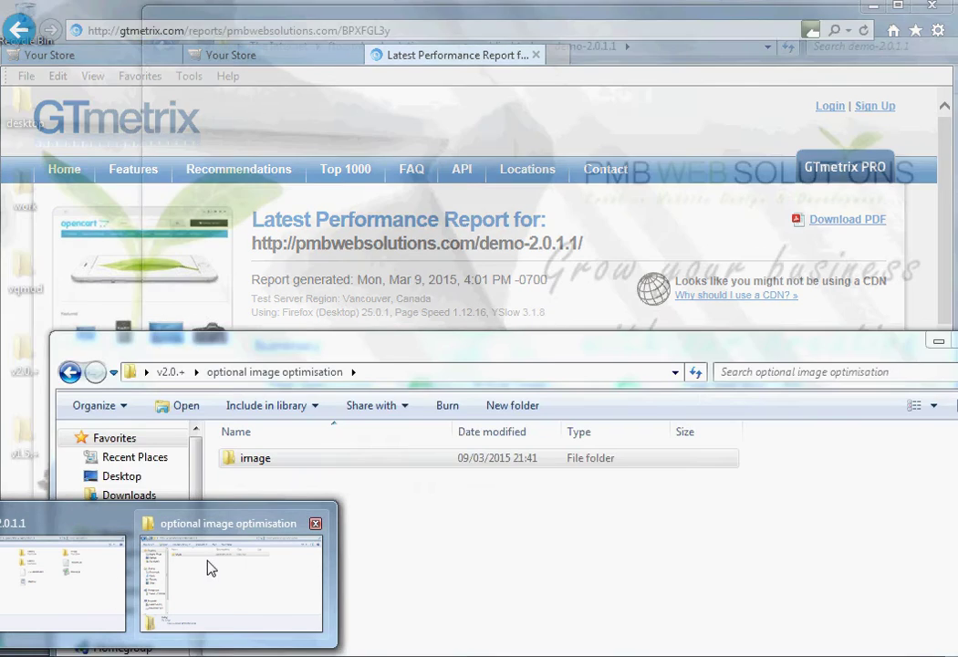
pyautogui.moveTo(60, 572)
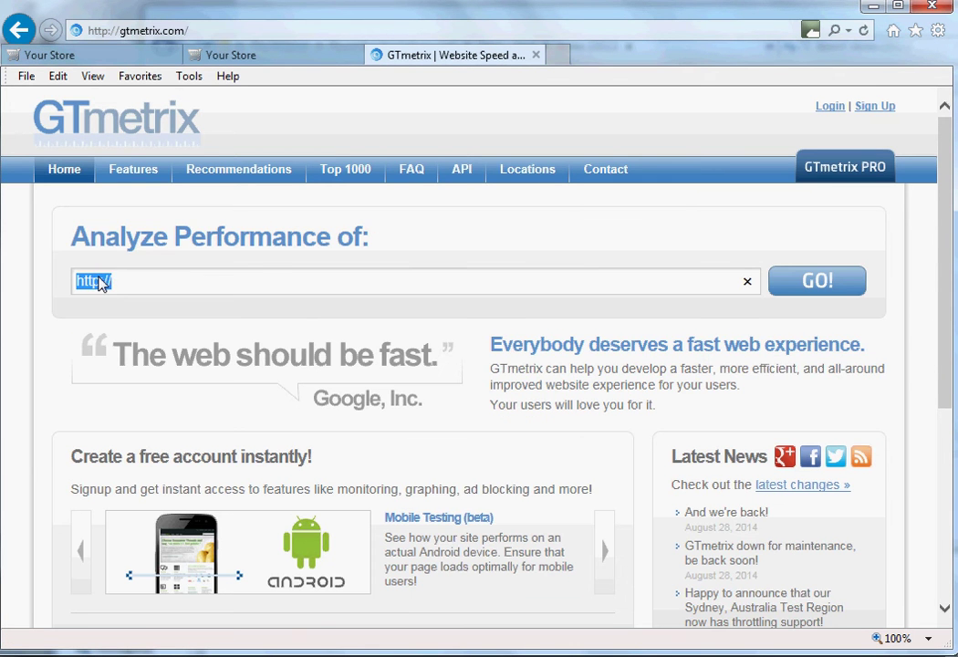
pyautogui.rightClick(100, 277)
pyautogui.click(164, 358)
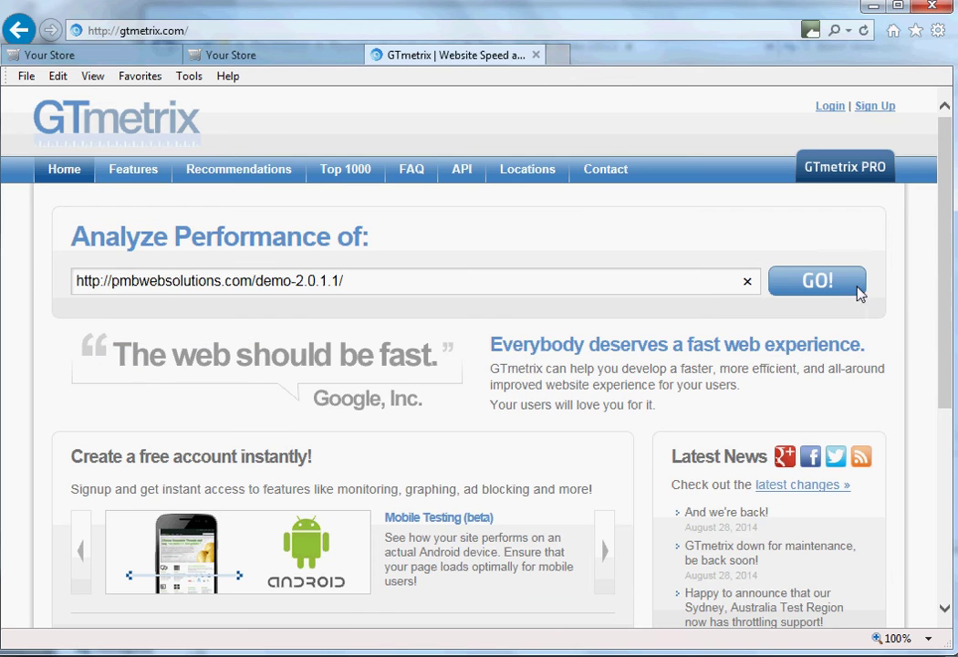
# - Start the re-test and review the A (99%) Page Speed and A (91%) YSlow report
pyautogui.click(831, 286)
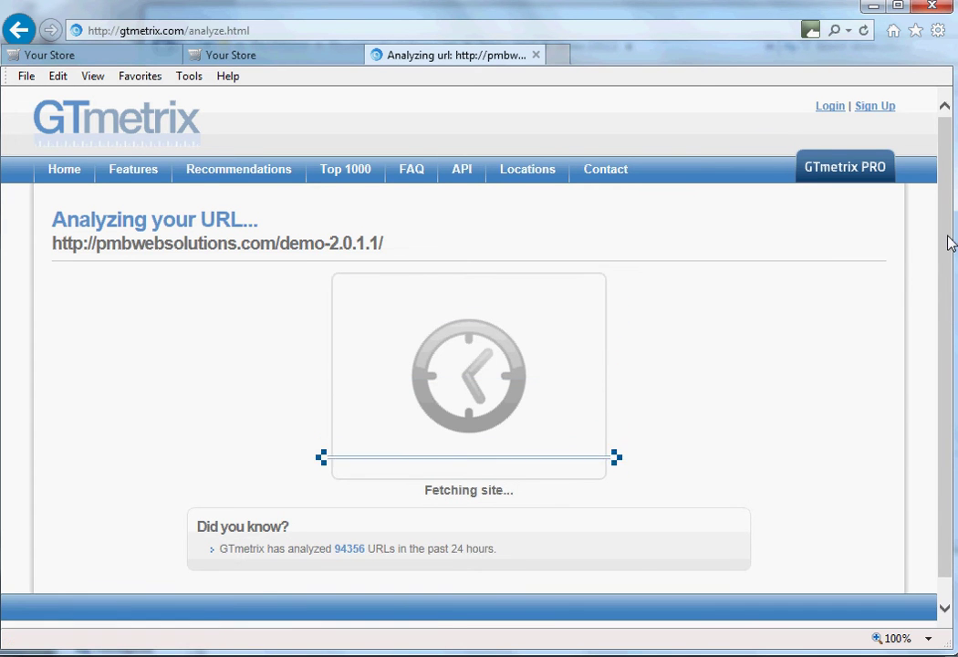
pyautogui.scroll(-1, 947, 241)
pyautogui.scroll(1, 947, 242)
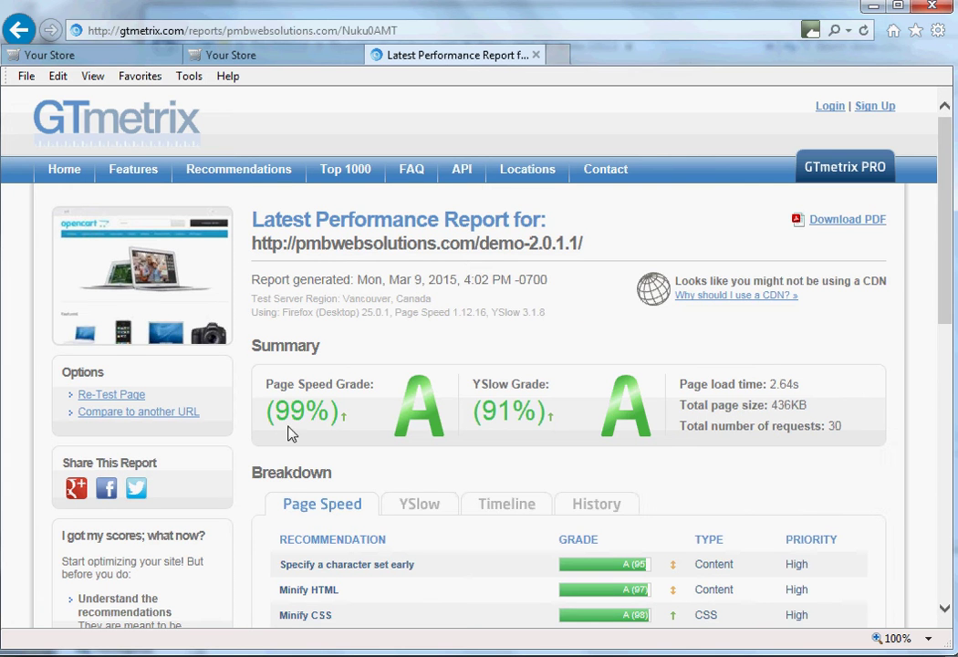
pyautogui.moveTo(949, 283); pyautogui.dragTo(947, 331)
pyautogui.click(228, 75)
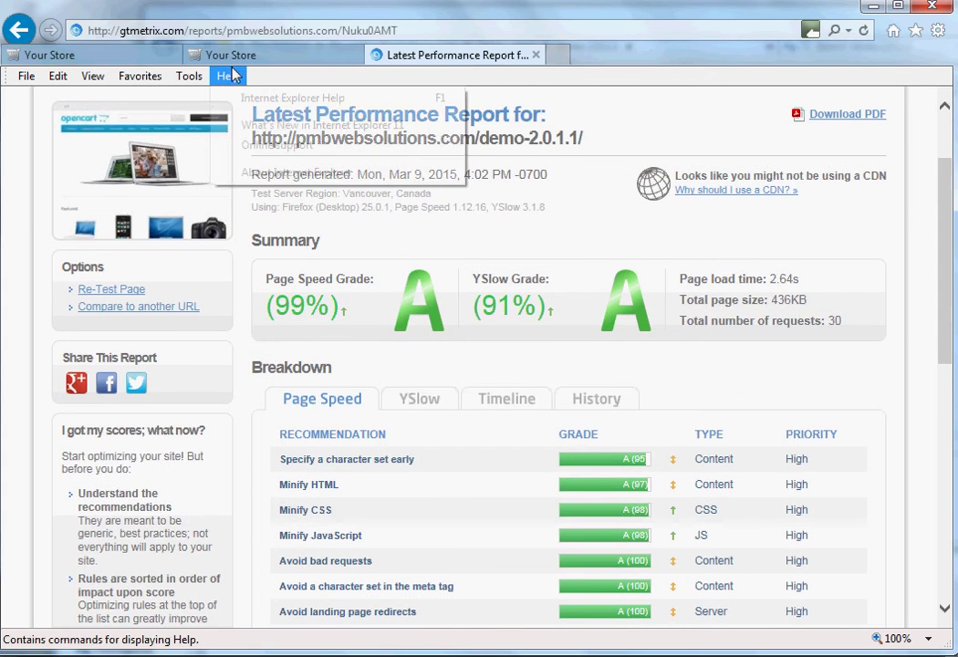
# - Copy the demo-1.5.6.4 store address into GTmetrix and analyse it, getting F (35%) and C (75%)
pyautogui.click(231, 55)
pyautogui.click(128, 53)
pyautogui.click(187, 30)
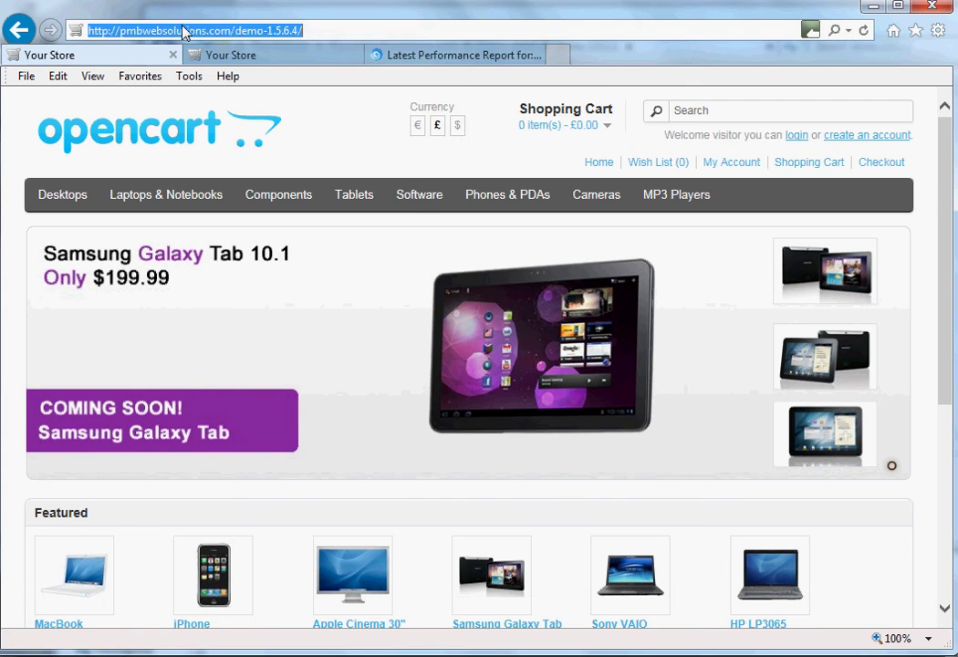
pyautogui.rightClick(187, 30)
pyautogui.click(255, 83)
pyautogui.click(436, 57)
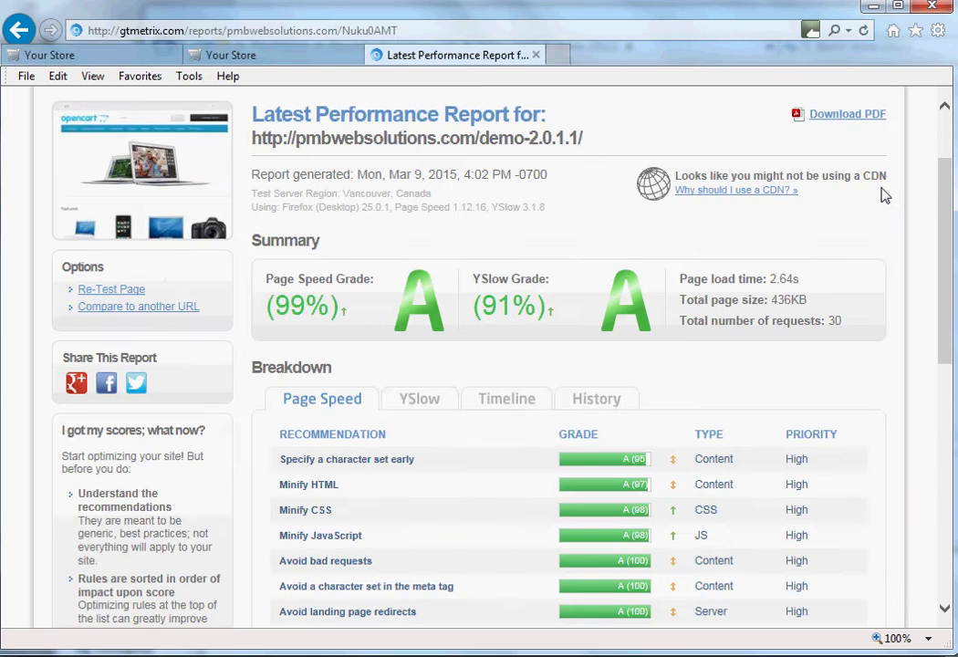
pyautogui.scroll(2, 266, 198)
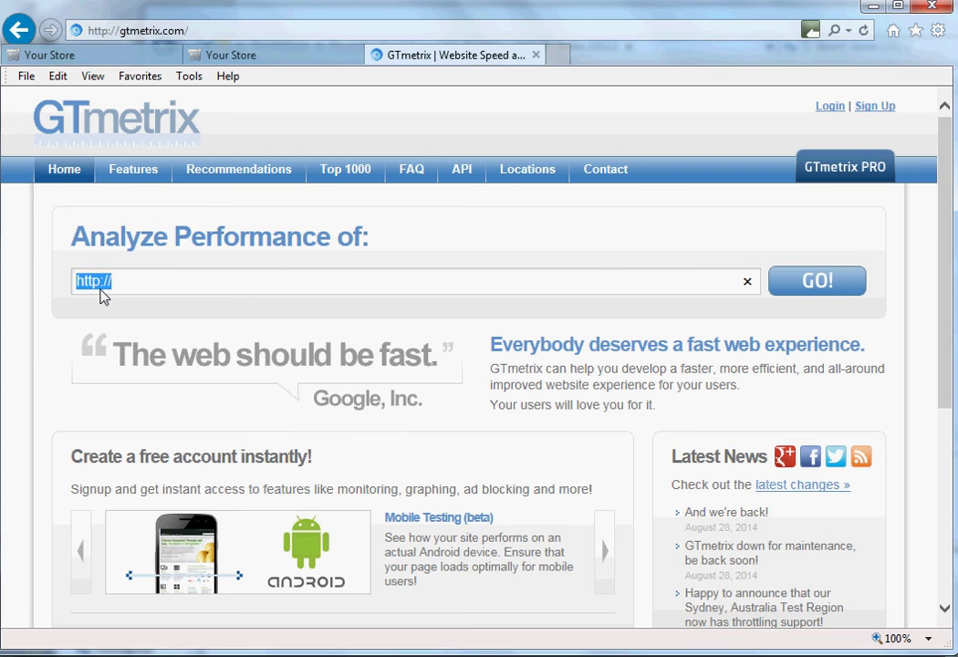
pyautogui.rightClick(187, 288)
pyautogui.click(186, 380)
pyautogui.click(801, 282)
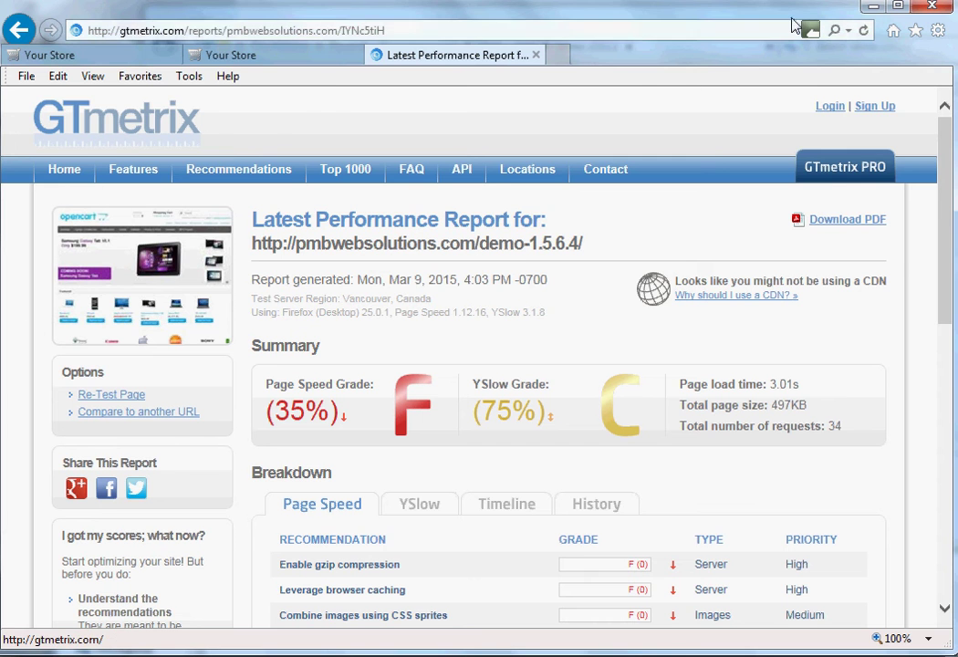
# - Minimize the browser, put away the demo-2.0.1.1 window and bring up the demo-1.5.6.4 FTP folder
pyautogui.click(873, 6)
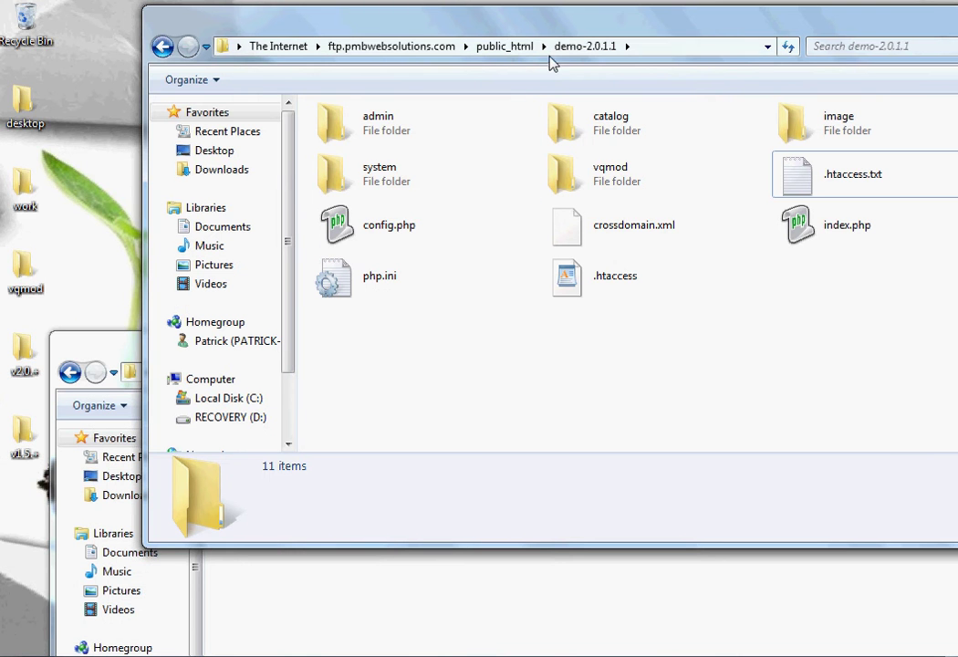
pyautogui.moveTo(872, 27); pyautogui.dragTo(601, 116)
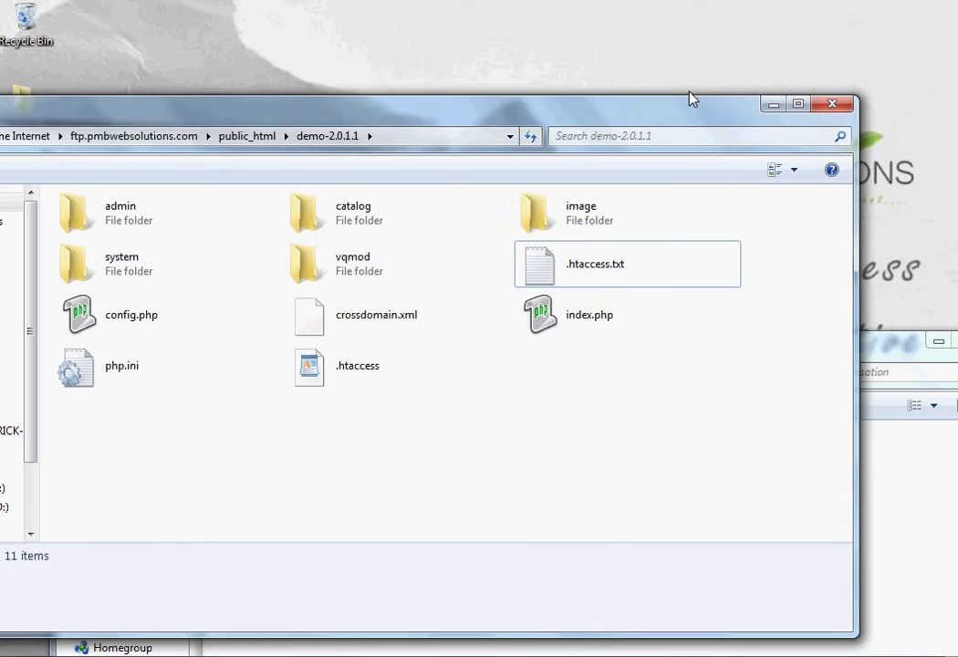
pyautogui.click(780, 102)
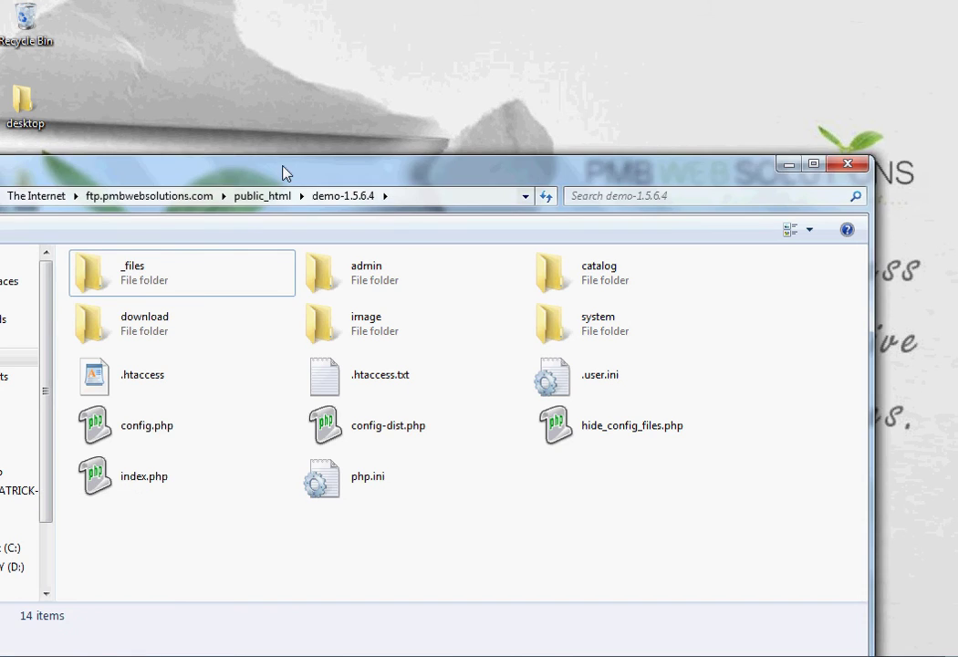
pyautogui.moveTo(285, 171); pyautogui.dragTo(515, 90)
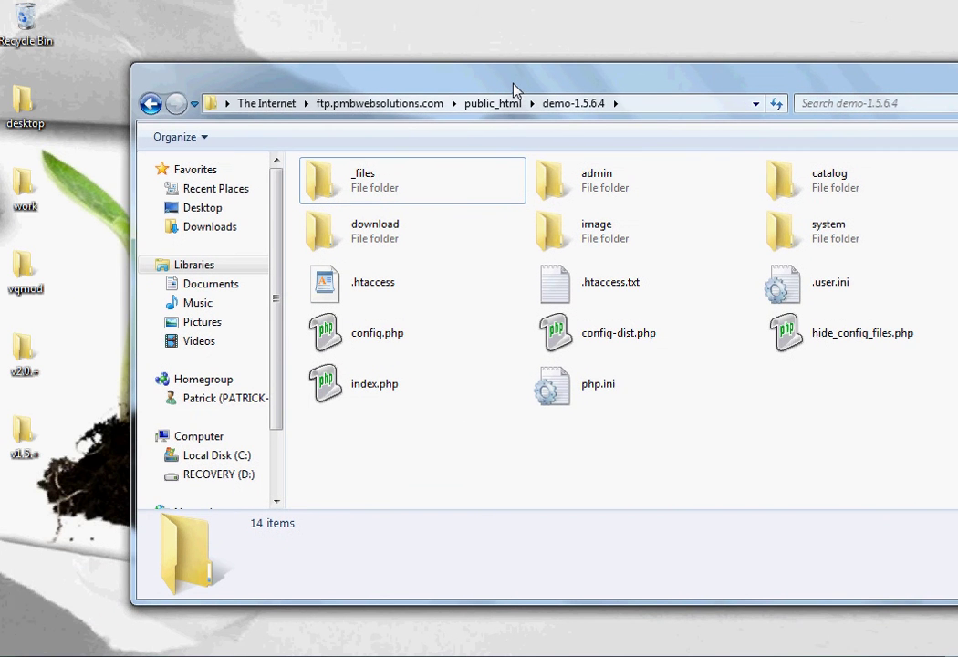
# - Delete Speed-up-site-by-pmb-web-solutions.xml from the desktop vqmod > xml folder, then close it
pyautogui.click(28, 287)
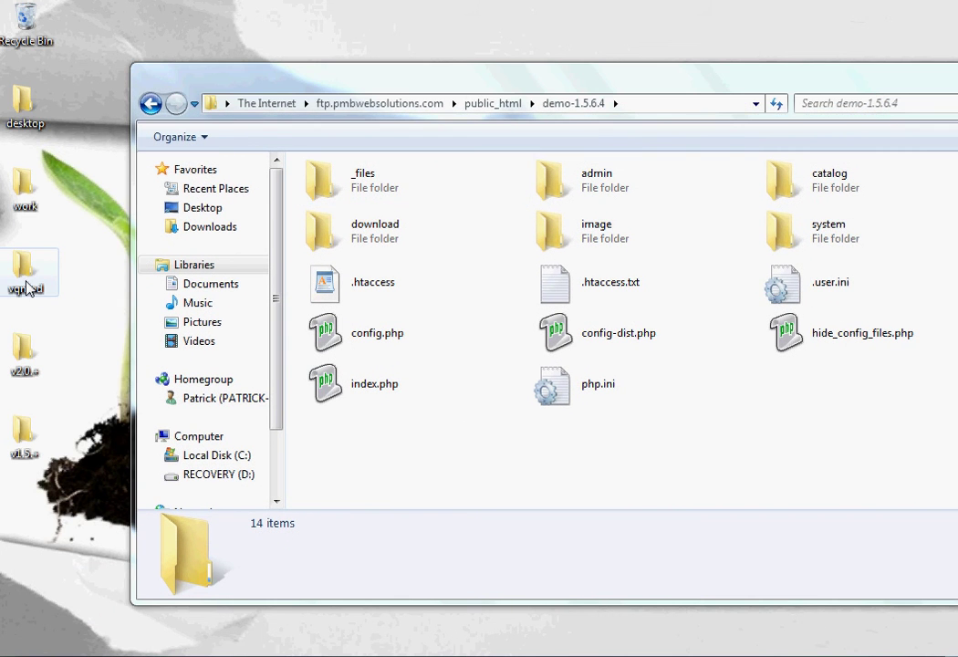
pyautogui.click(29, 287)
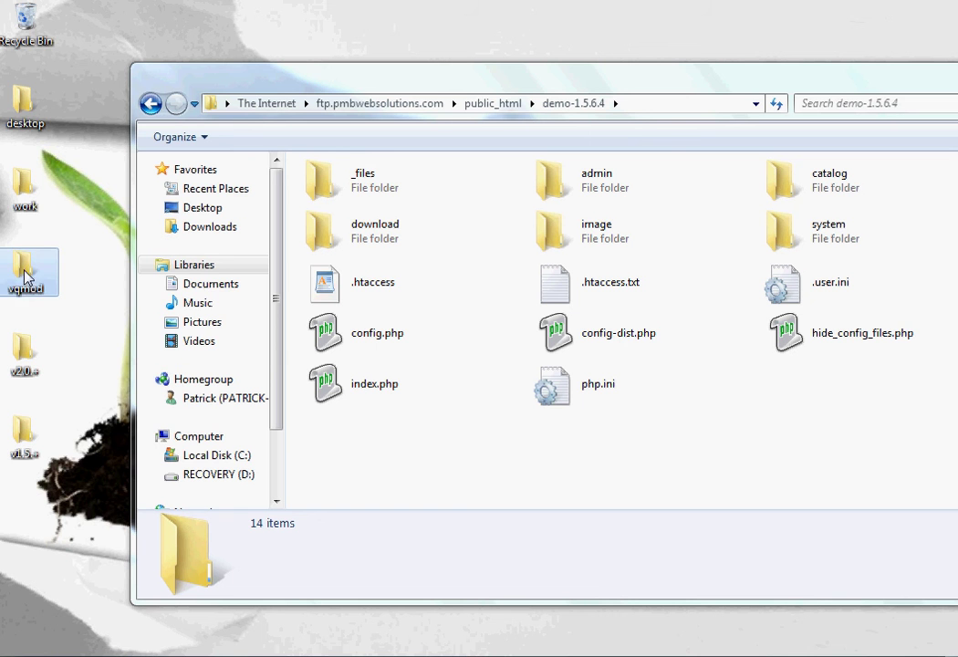
pyautogui.press('Delete')
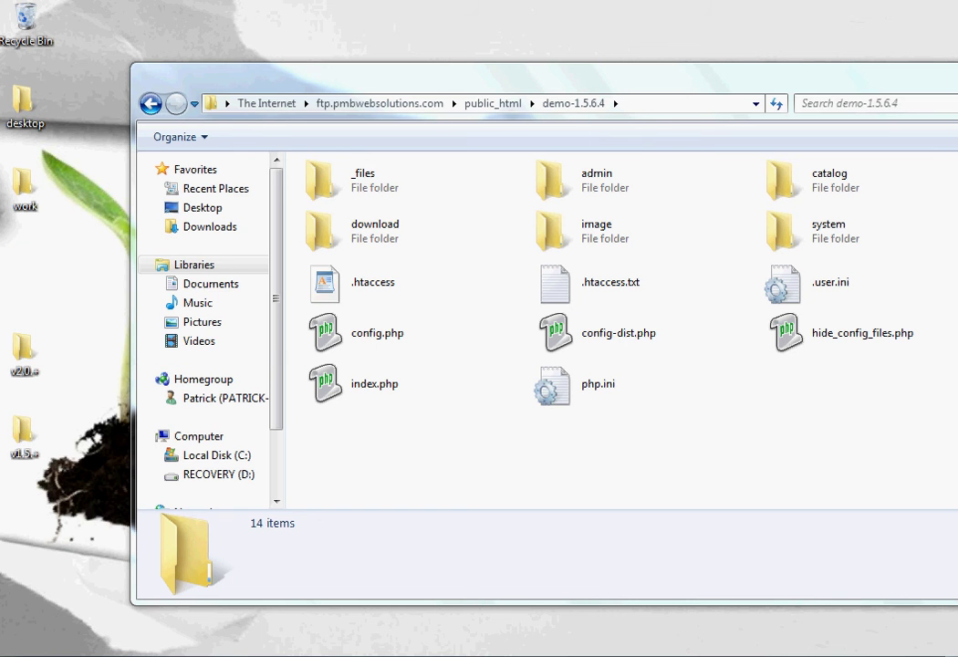
pyautogui.doubleClick(4, 179)
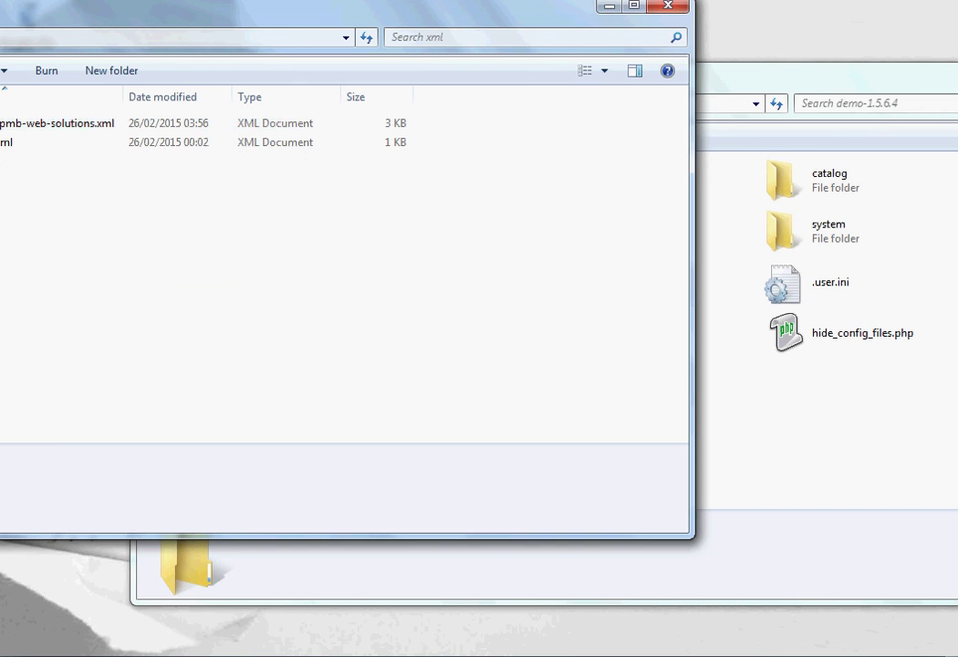
pyautogui.click(54, 123)
pyautogui.press('Delete')
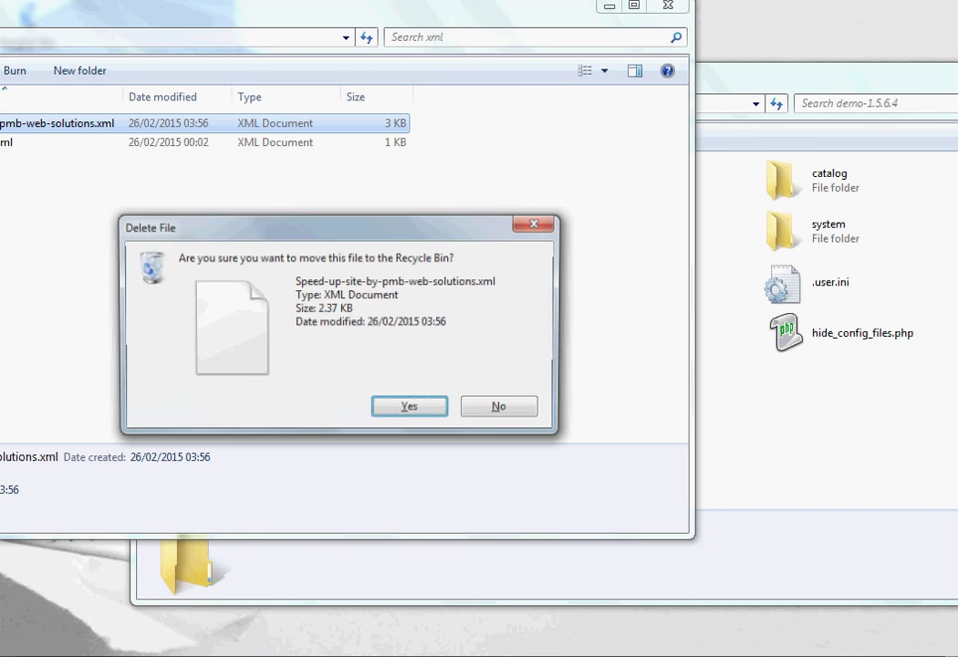
pyautogui.click(377, 401)
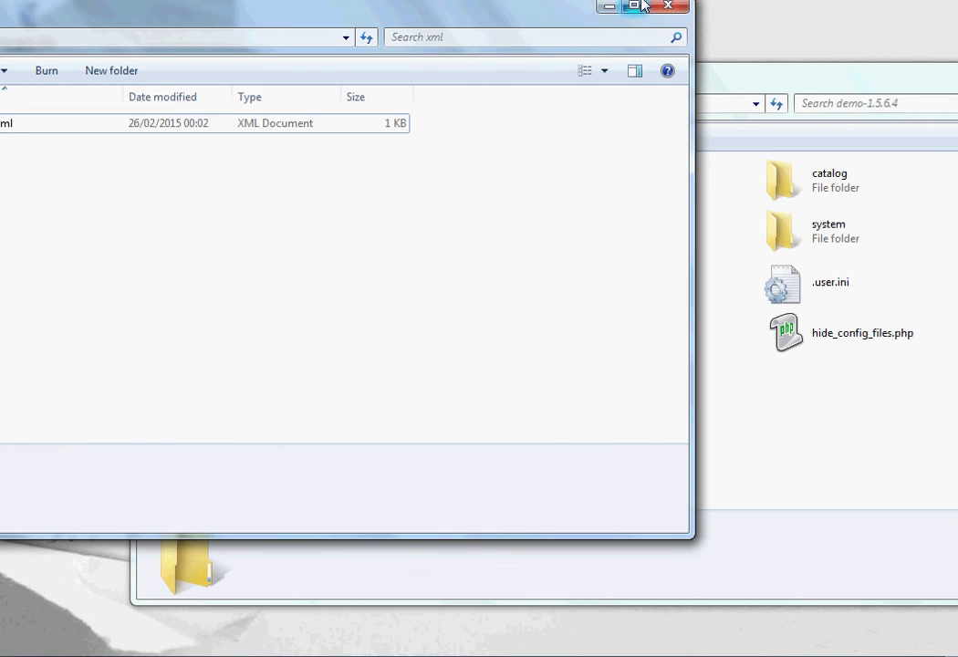
pyautogui.click(671, 6)
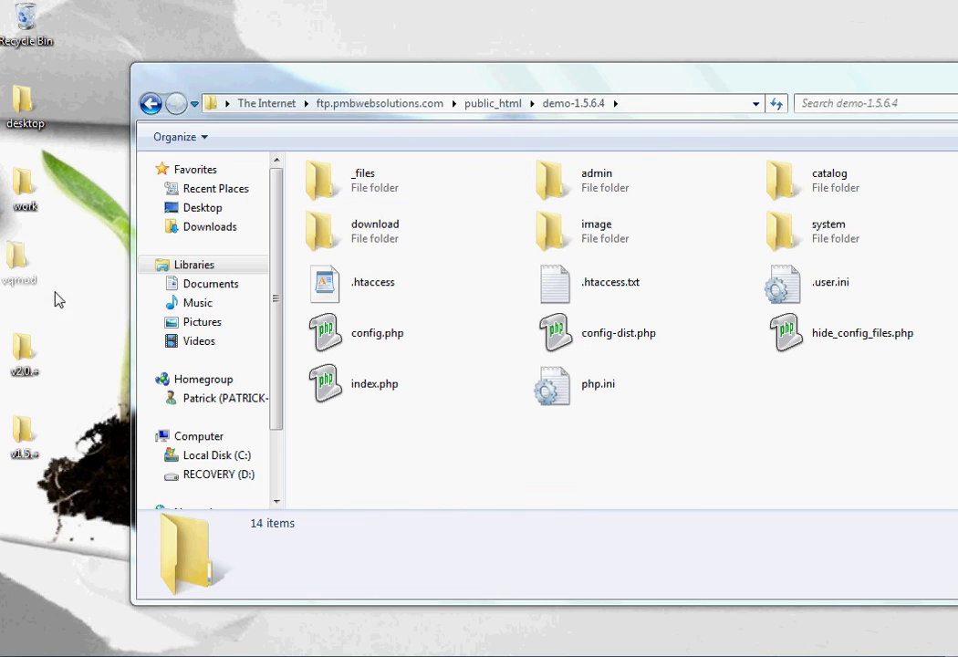
# - Upload the desktop vqmod folder into the demo-1.5.6.4 FTP folder
pyautogui.moveTo(106, 267); pyautogui.dragTo(526, 420)
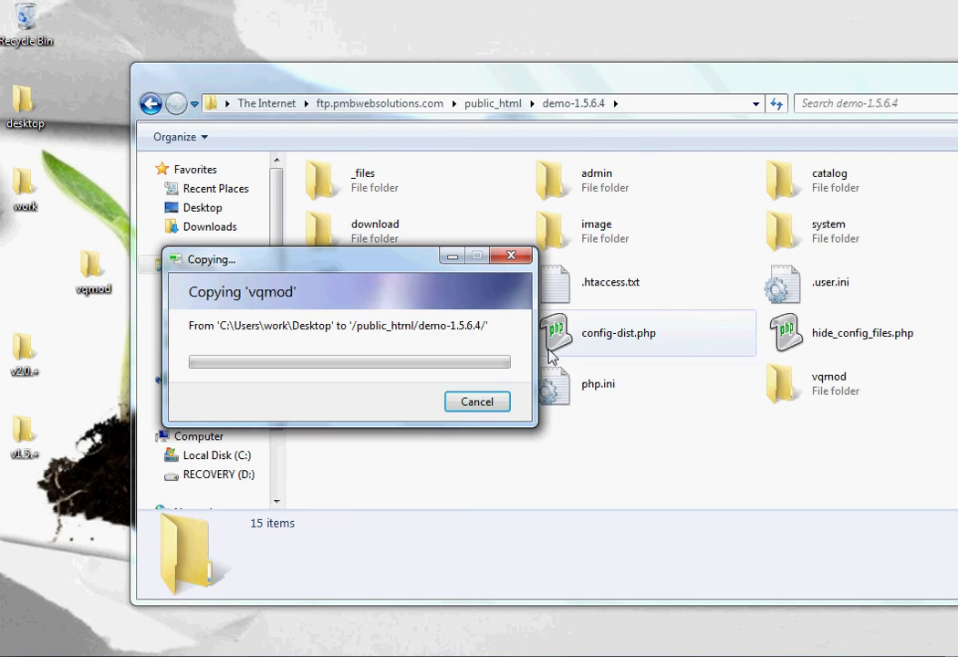
pyautogui.moveTo(7, 620)
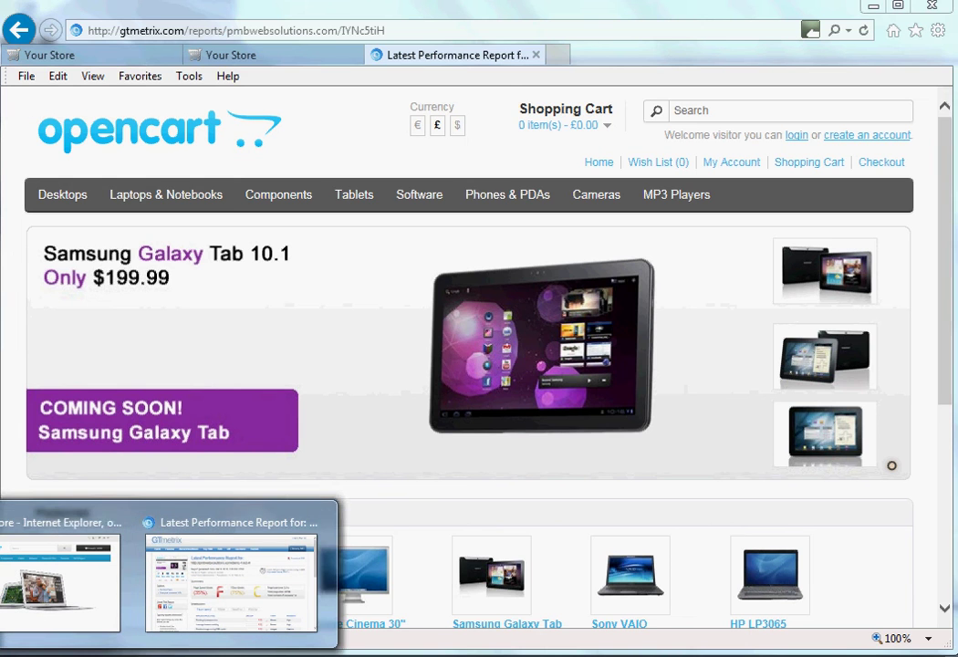
pyautogui.click(60, 584)
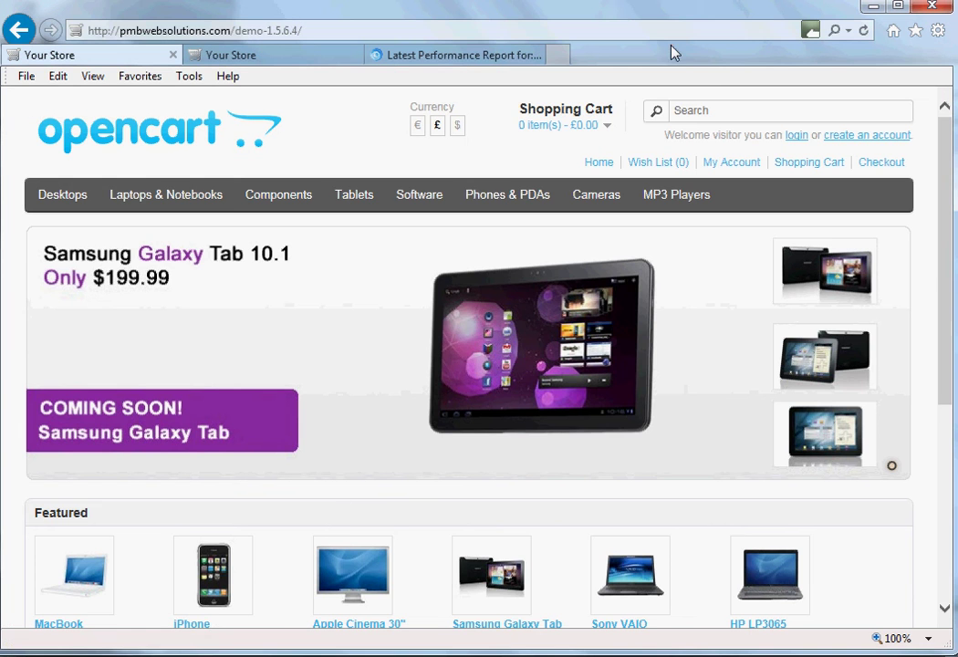
pyautogui.moveTo(616, 8); pyautogui.dragTo(727, 413)
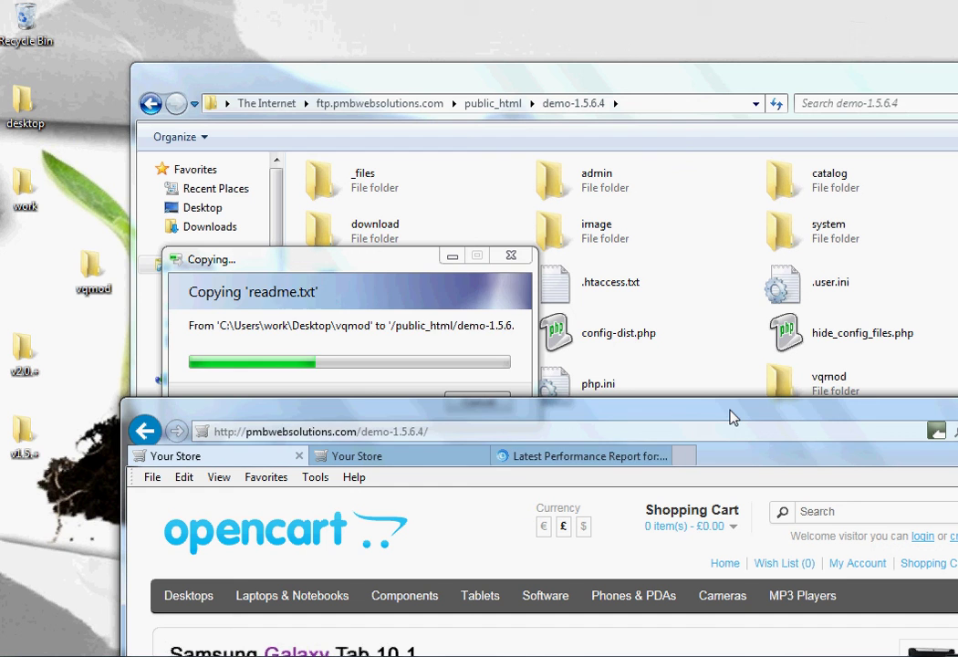
pyautogui.click(480, 434)
# - Run the installer at the store's vqmod/install/ address, then return to the store home page
pyautogui.click(492, 433)
pyautogui.write('v')
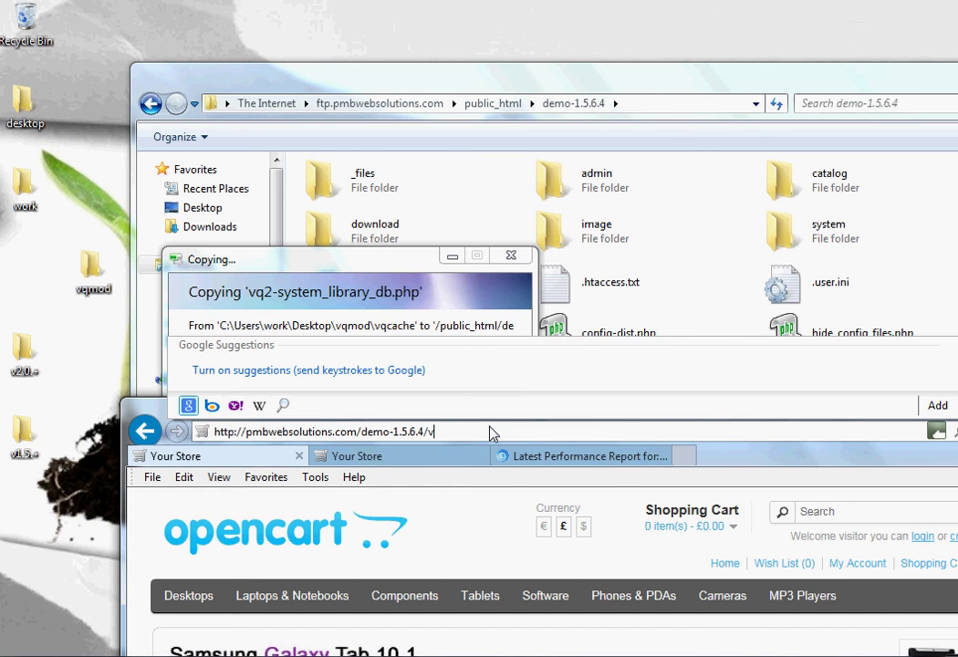
pyautogui.write('qmod')
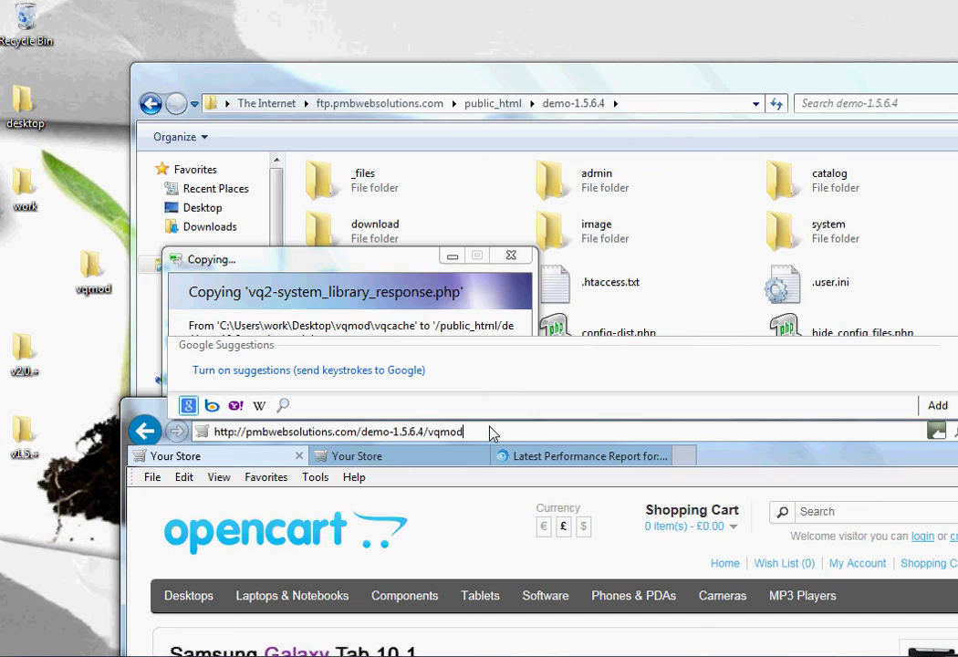
pyautogui.write('/install')
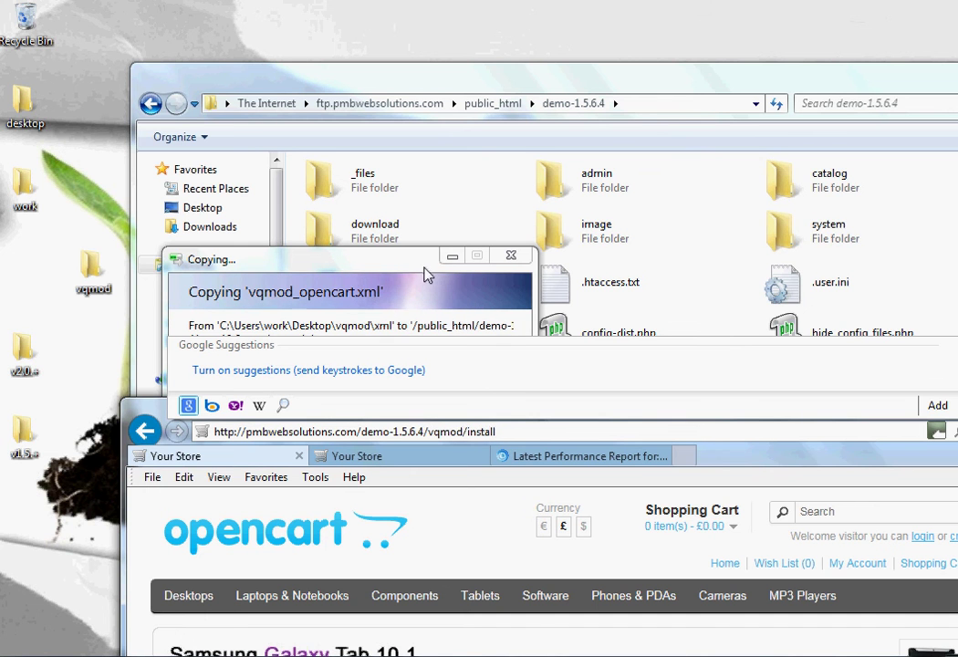
pyautogui.write('/')
pyautogui.press('Return')
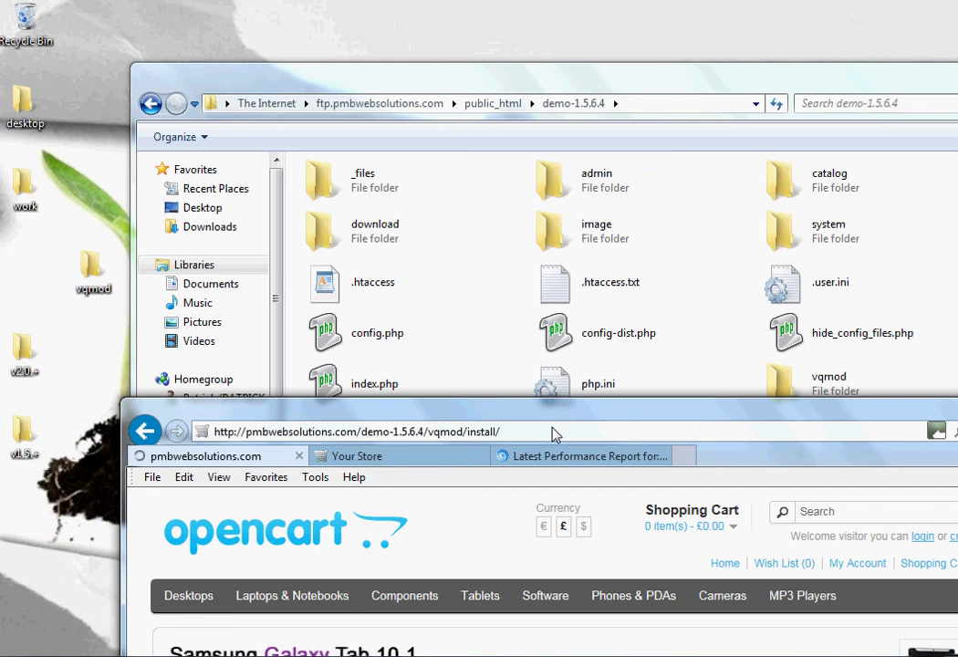
pyautogui.click(555, 435)
pyautogui.click(643, 556)
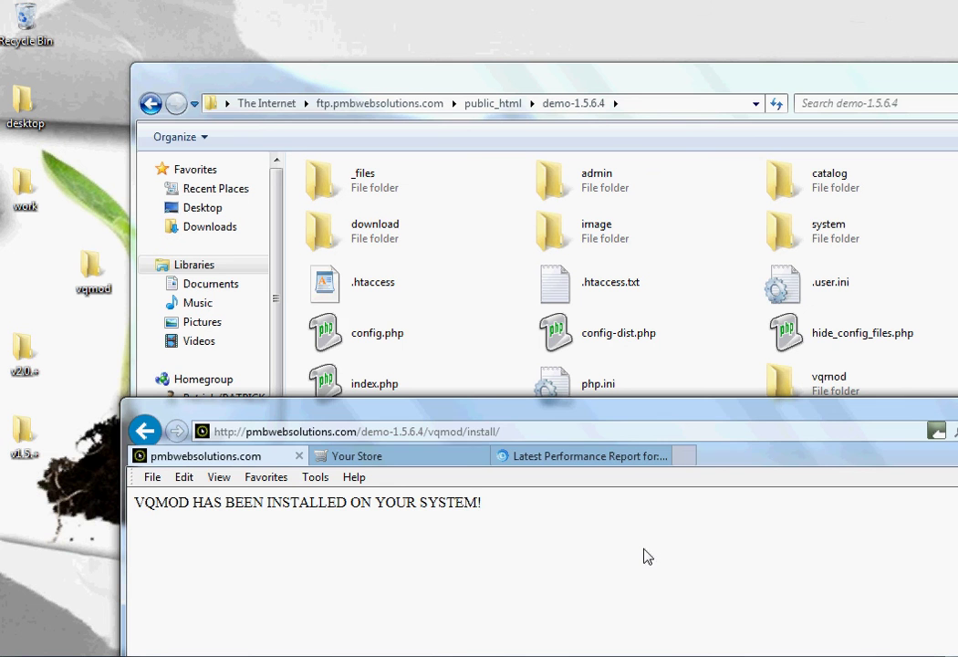
pyautogui.press('F5')
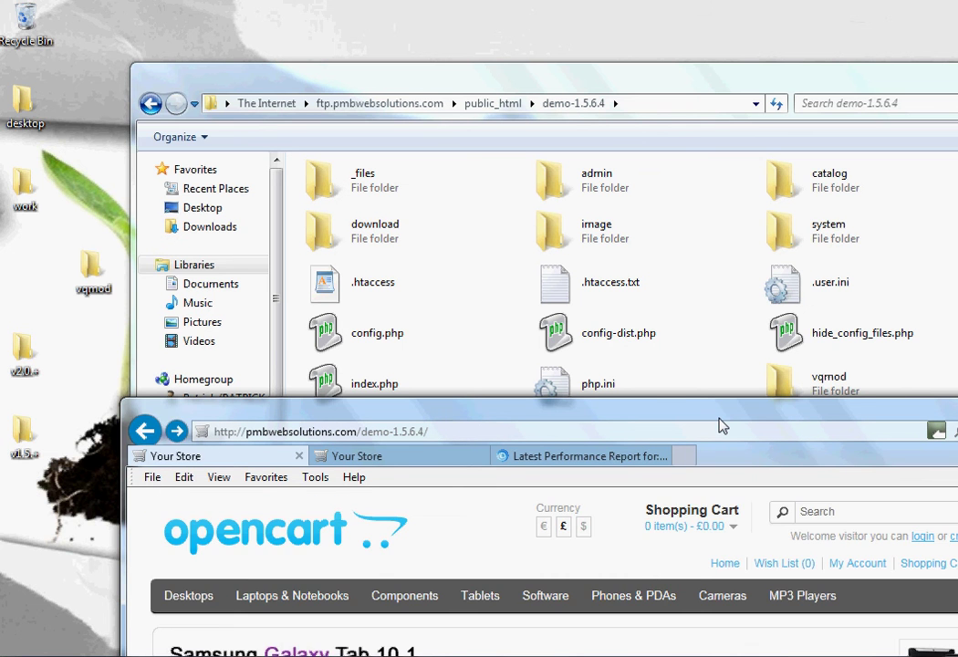
pyautogui.moveTo(723, 422); pyautogui.dragTo(456, 361)
# - Open the upload folder inside v1.5.+ next to the demo-1.5.6.4 FTP window
pyautogui.click(791, 346)
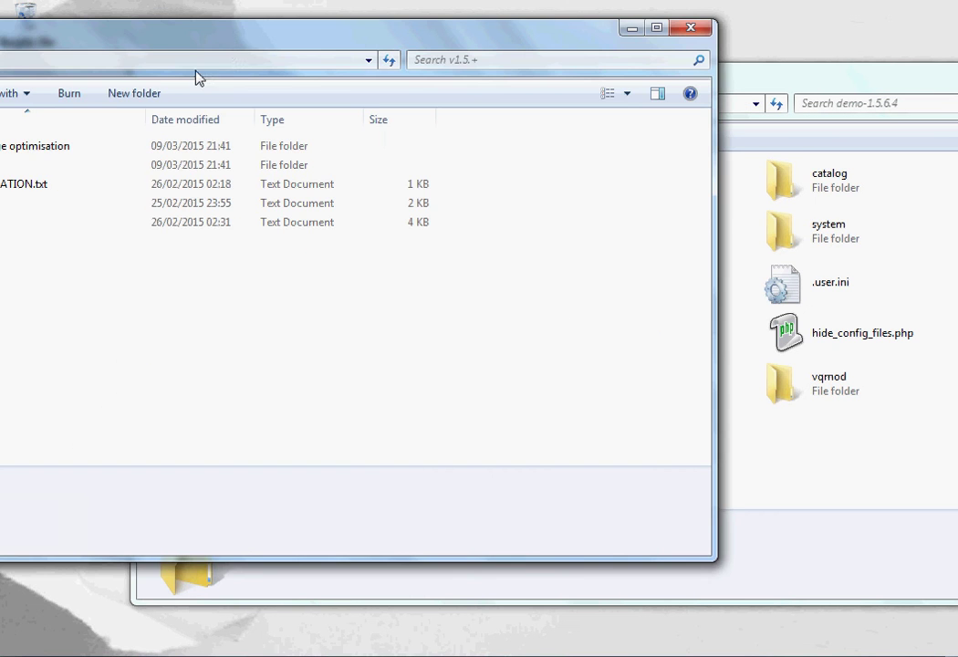
pyautogui.moveTo(227, 46); pyautogui.dragTo(497, 404)
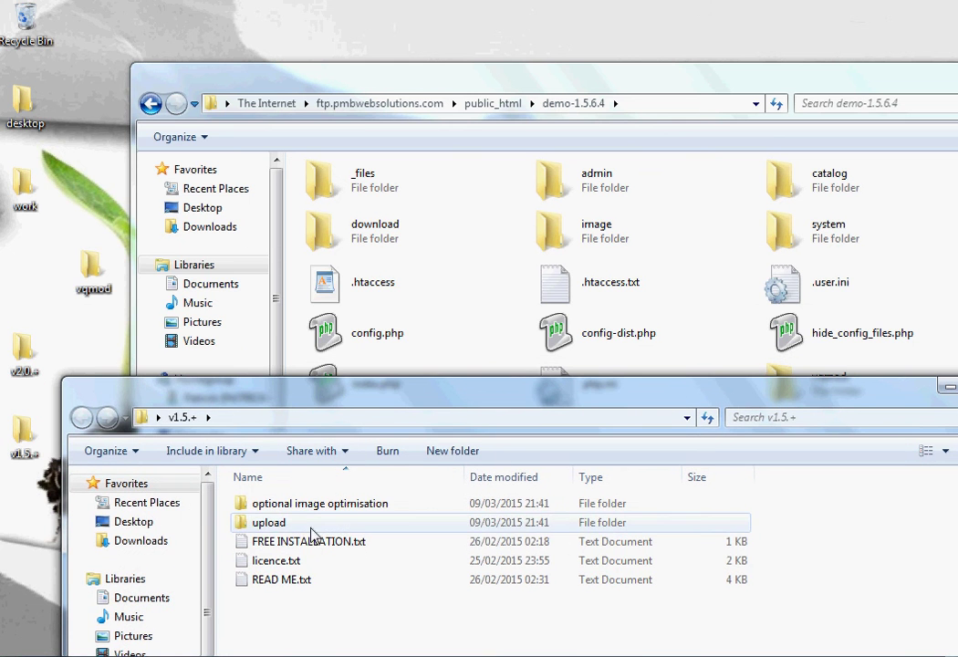
pyautogui.doubleClick(299, 530)
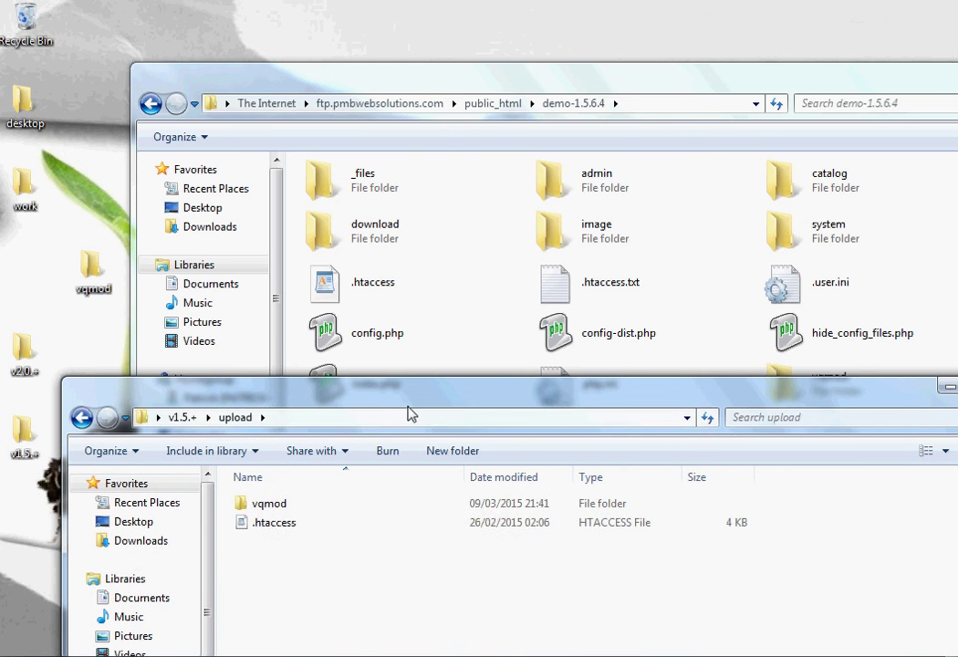
pyautogui.moveTo(409, 412); pyautogui.dragTo(443, 413)
pyautogui.moveTo(541, 436); pyautogui.dragTo(710, 442)
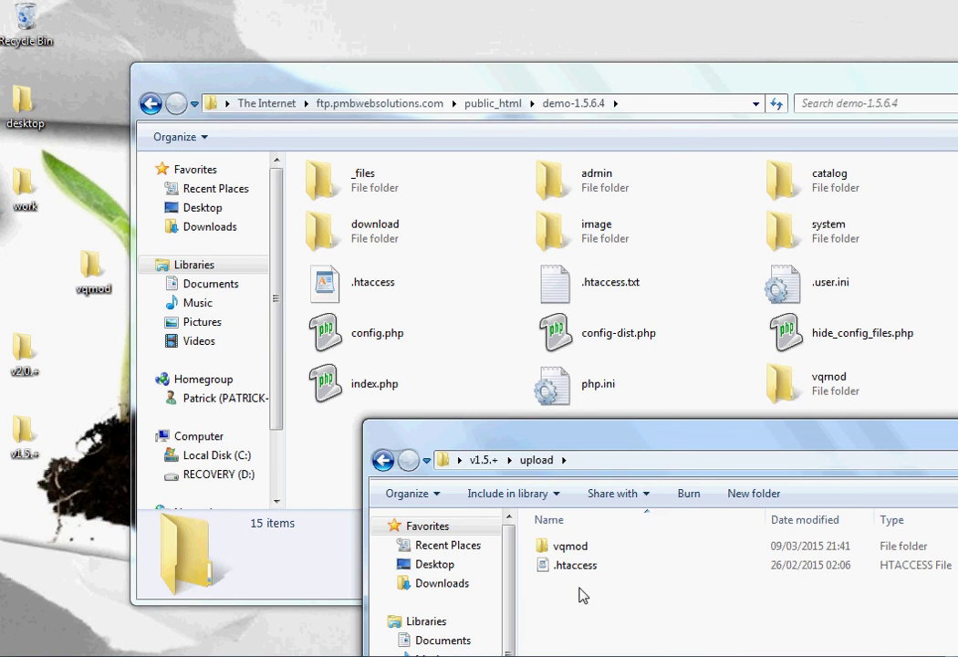
# - Copy vqmod and .htaccess into demo-1.5.6.4, replacing the existing .htaccess
pyautogui.moveTo(576, 590); pyautogui.dragTo(464, 358)
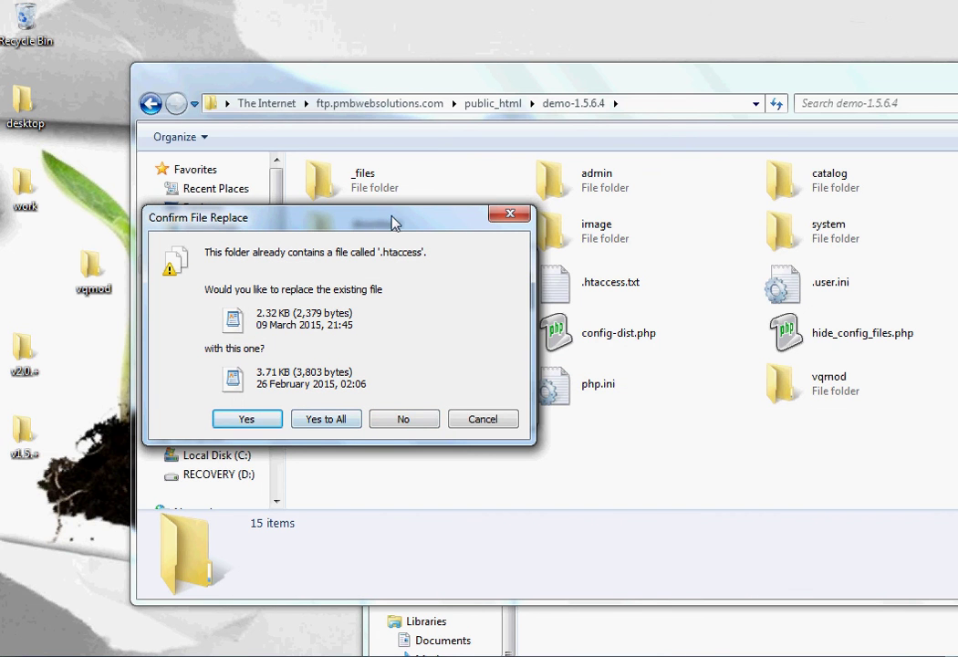
pyautogui.moveTo(381, 229); pyautogui.dragTo(726, 388)
pyautogui.click(670, 577)
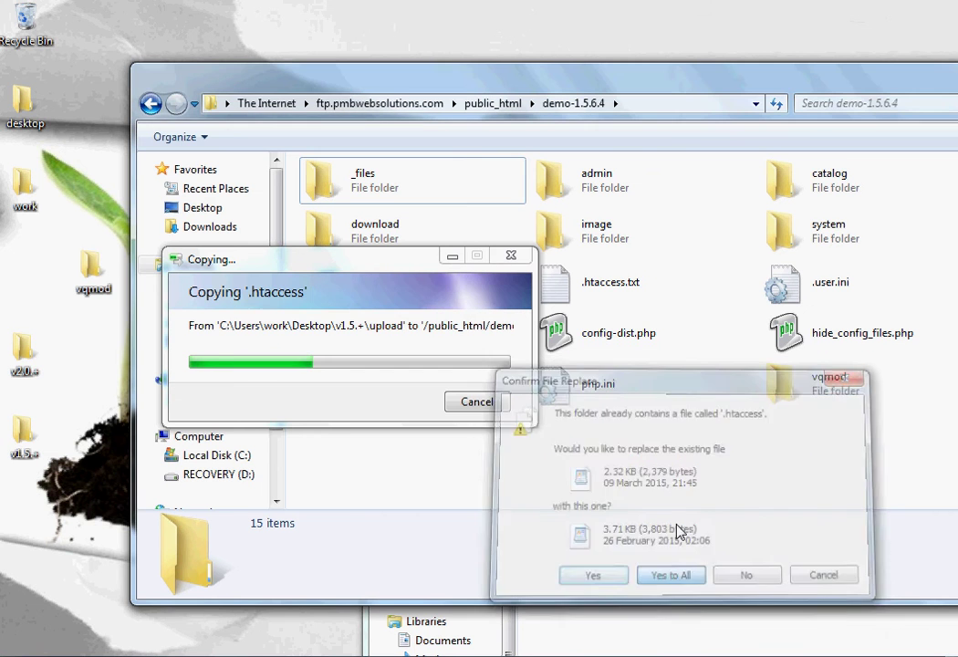
pyautogui.moveTo(441, 265); pyautogui.dragTo(793, 432)
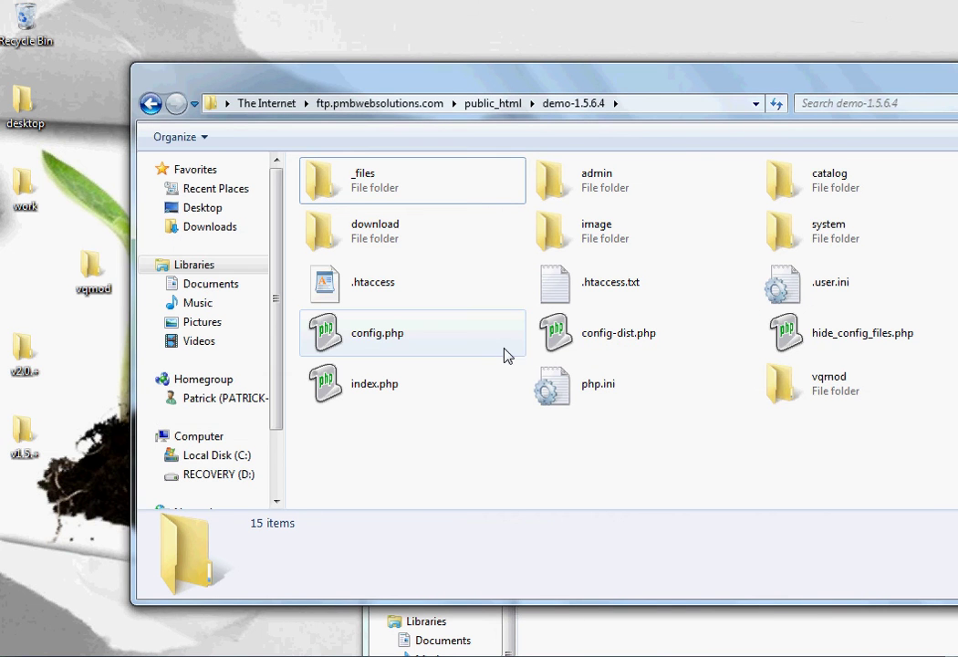
pyautogui.hotkey('alt', 'Tab')
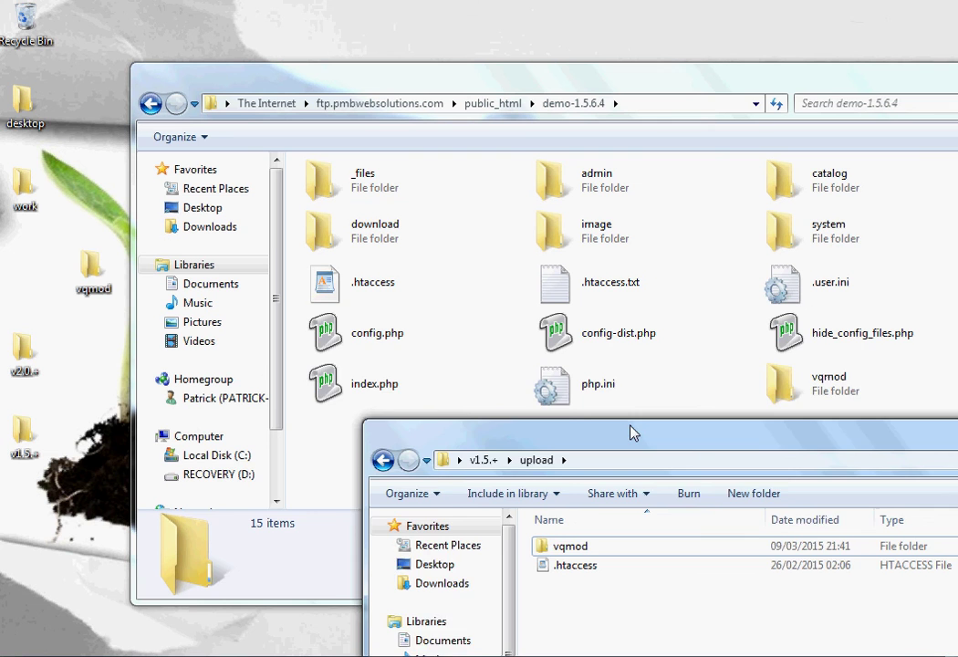
pyautogui.moveTo(628, 430); pyautogui.dragTo(479, 379)
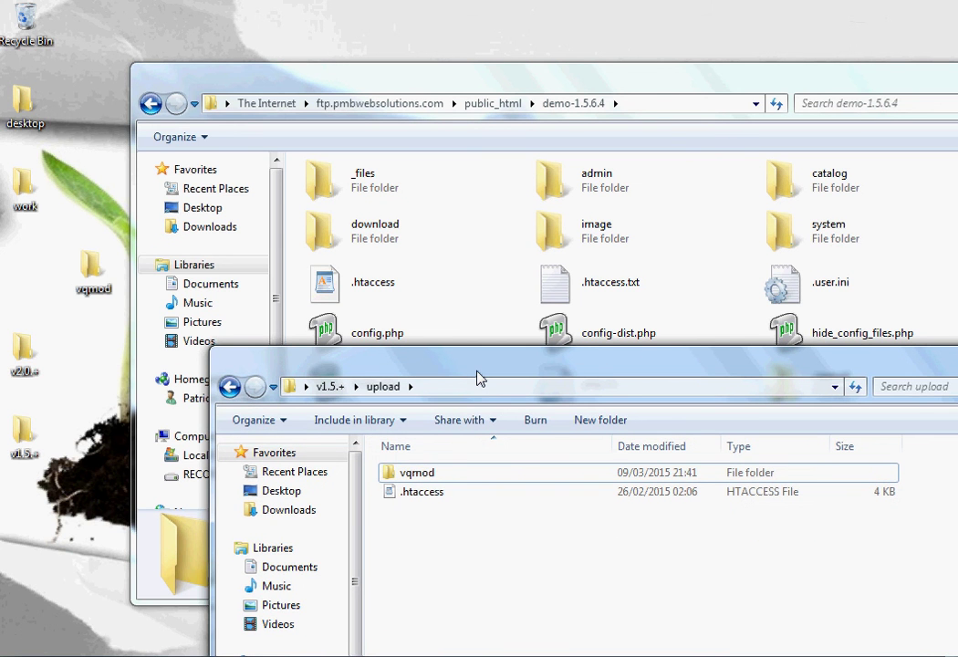
pyautogui.moveTo(814, 371); pyautogui.dragTo(675, 374)
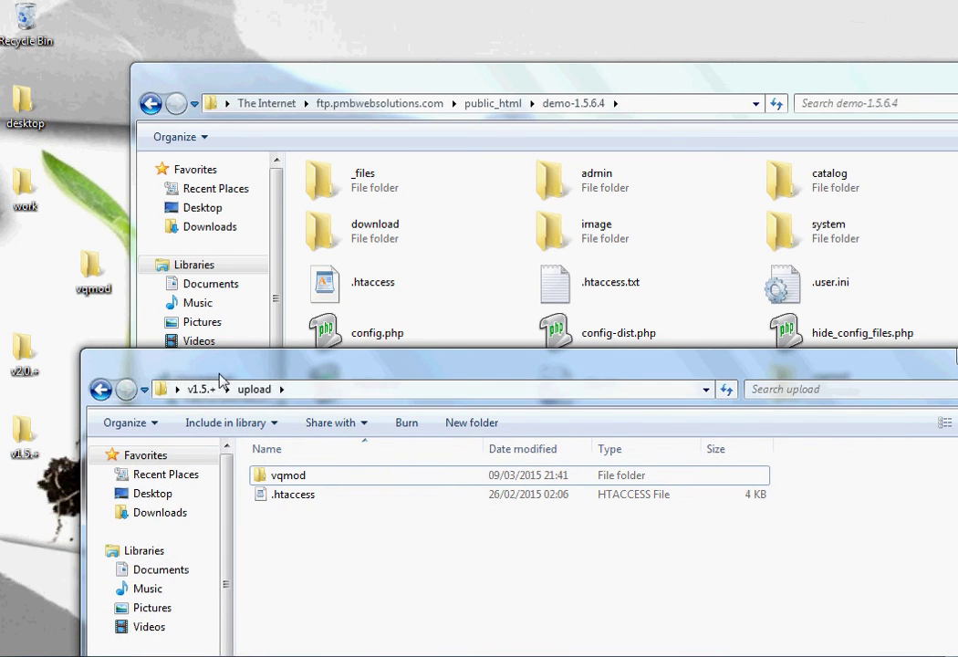
# - Upload catalog and image from optional image optimisation into demo-1.5.6.4, replacing all existing files
pyautogui.click(199, 388)
pyautogui.doubleClick(310, 474)
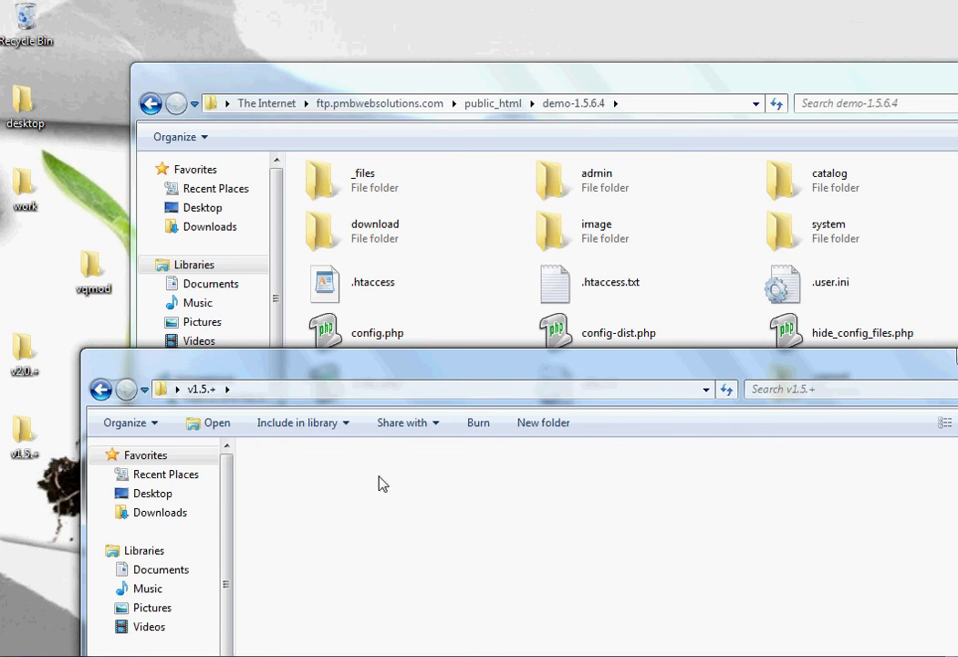
pyautogui.moveTo(397, 373); pyautogui.dragTo(532, 418)
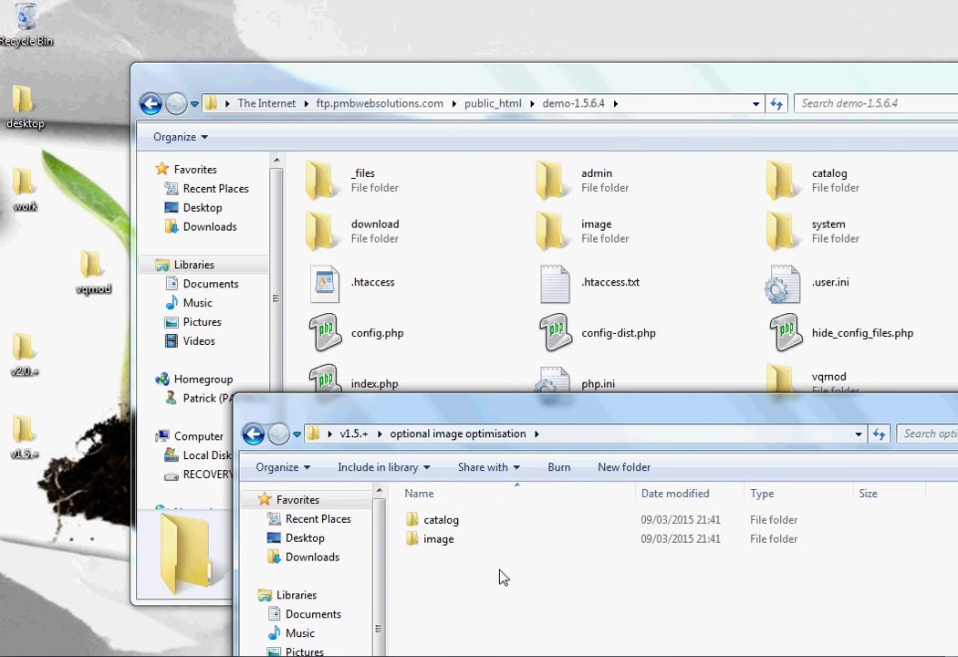
pyautogui.moveTo(495, 569); pyautogui.dragTo(684, 392)
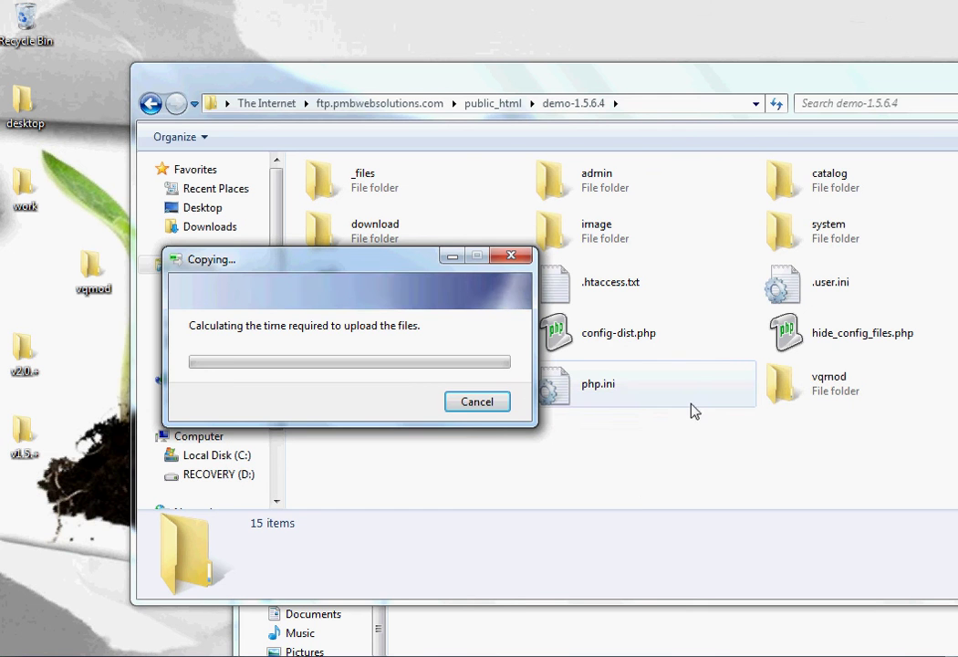
pyautogui.click(615, 634)
pyautogui.moveTo(664, 419); pyautogui.dragTo(468, 435)
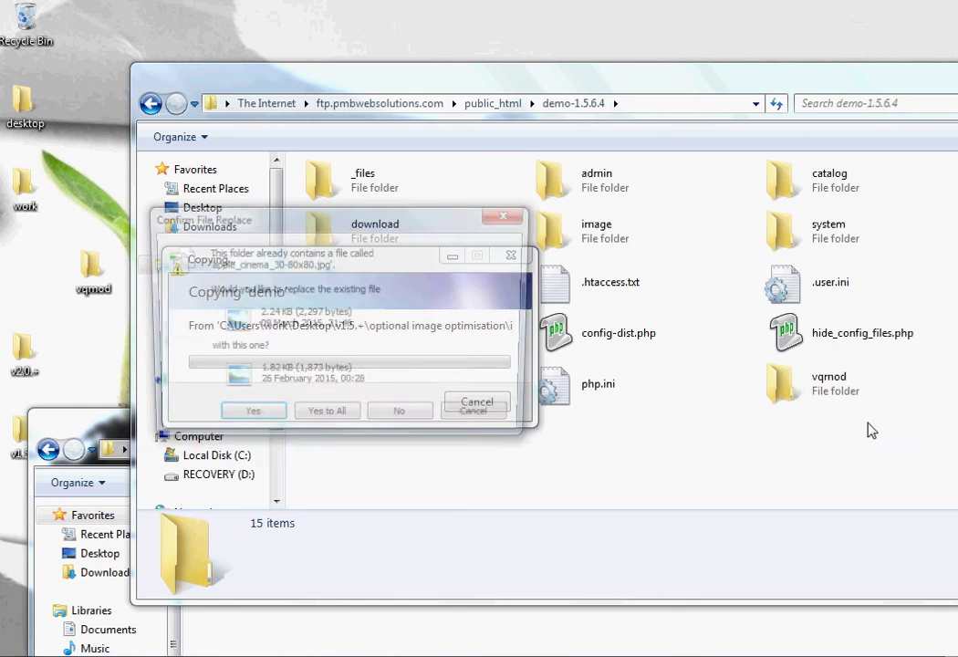
pyautogui.click(332, 421)
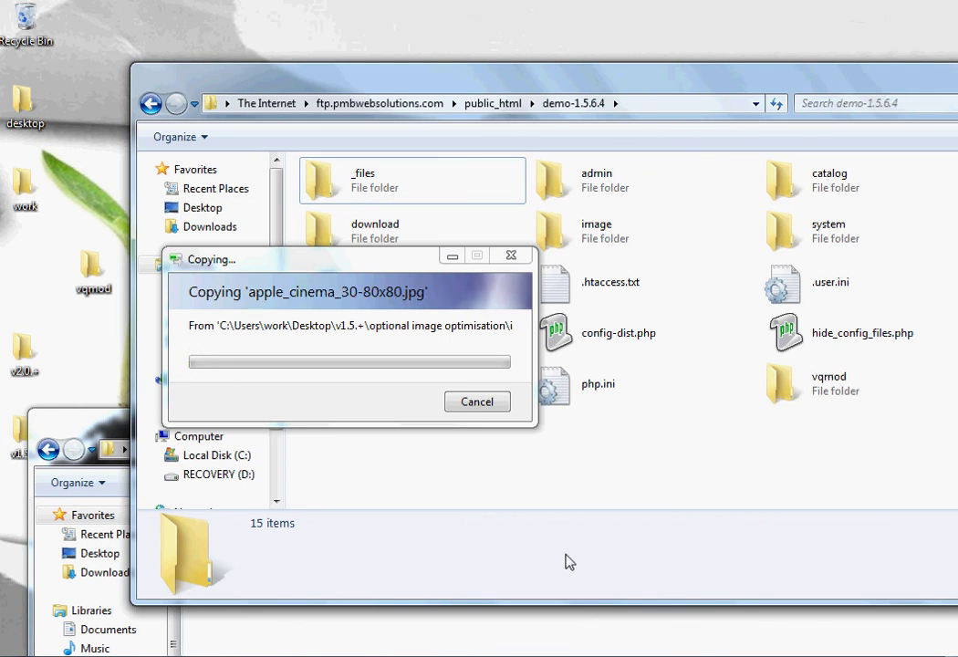
pyautogui.click(598, 631)
pyautogui.click(915, 417)
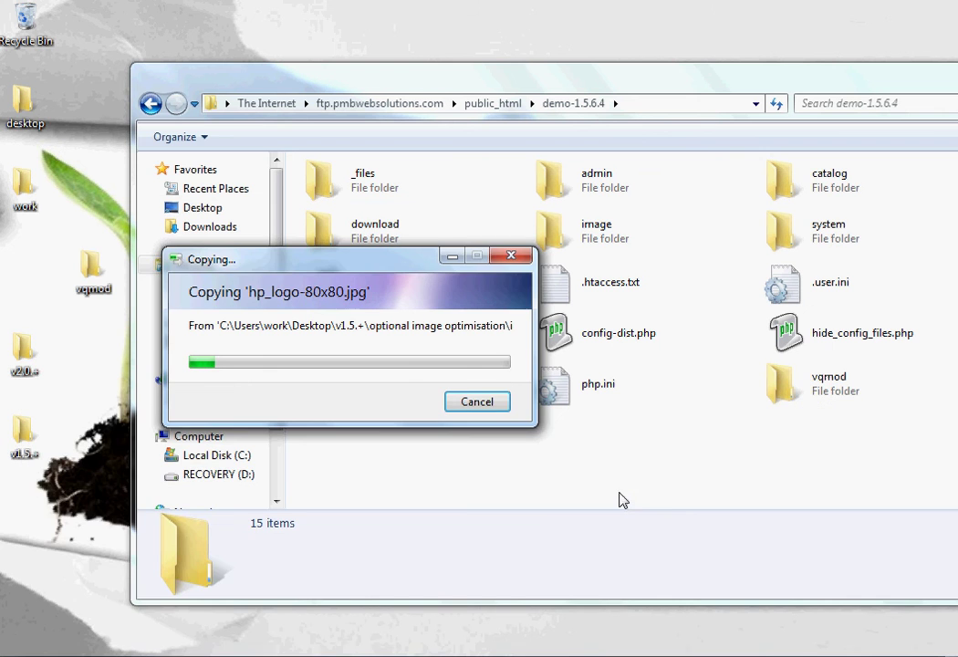
# - Copy the store's web address and switch to the earlier GTmetrix report
pyautogui.moveTo(174, 652)
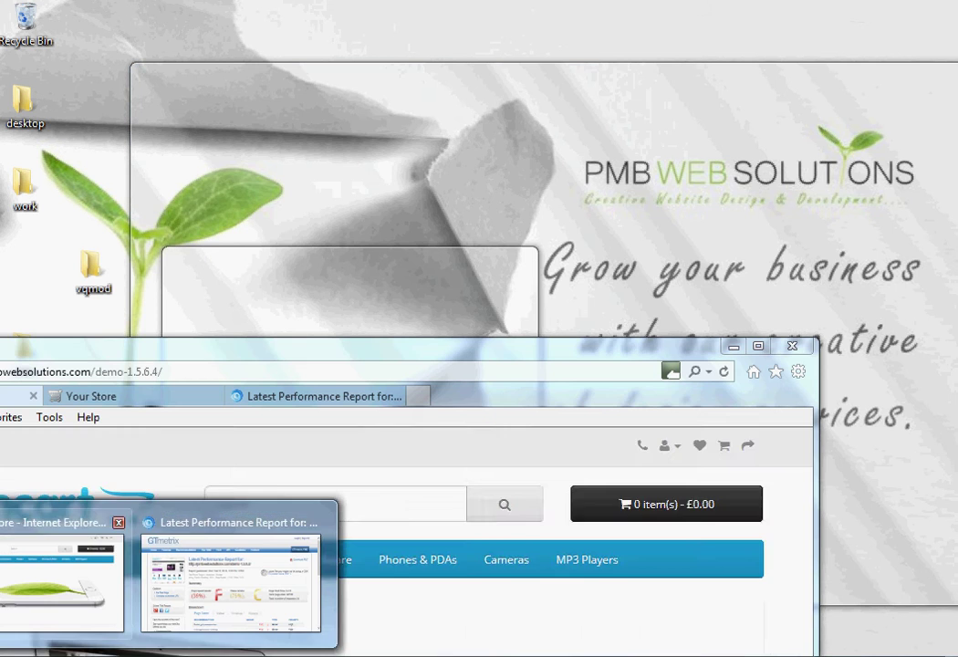
pyautogui.click(62, 584)
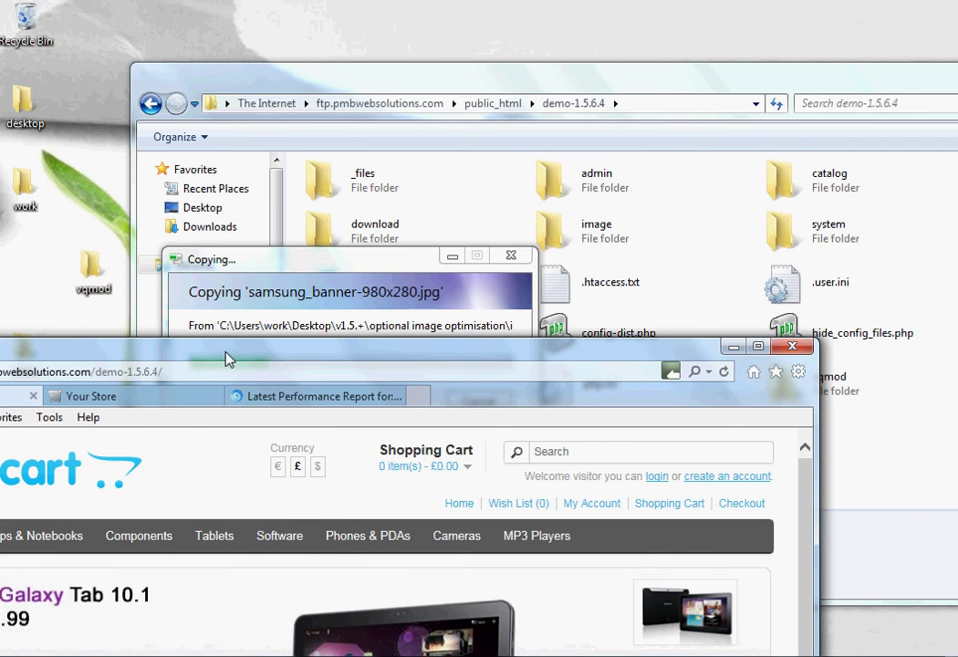
pyautogui.moveTo(218, 347); pyautogui.dragTo(449, 180)
pyautogui.click(377, 206)
pyautogui.rightClick(377, 206)
pyautogui.click(450, 260)
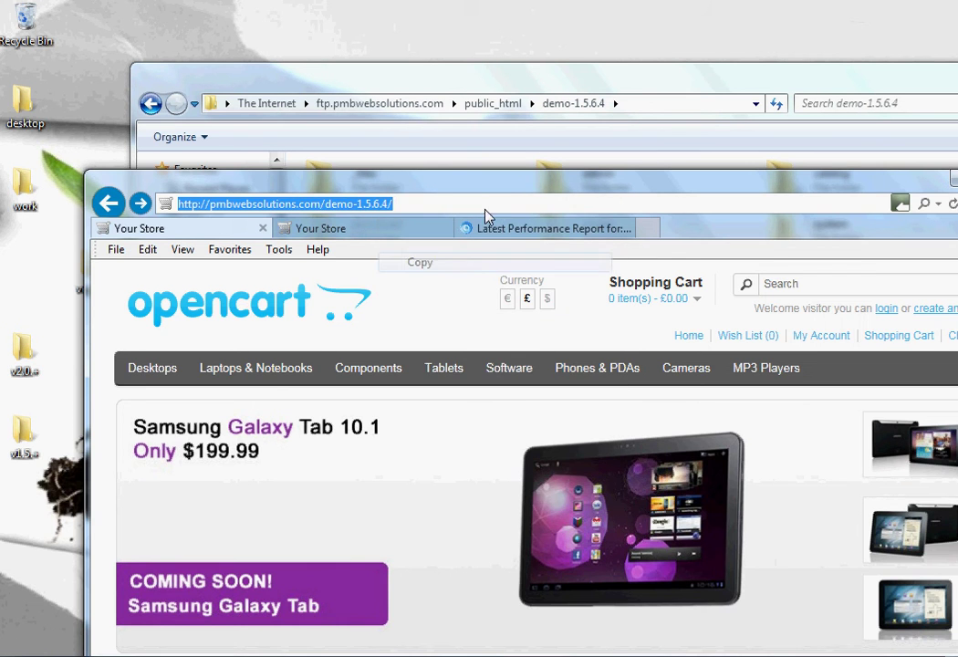
pyautogui.moveTo(510, 195); pyautogui.dragTo(515, 422)
pyautogui.click(544, 455)
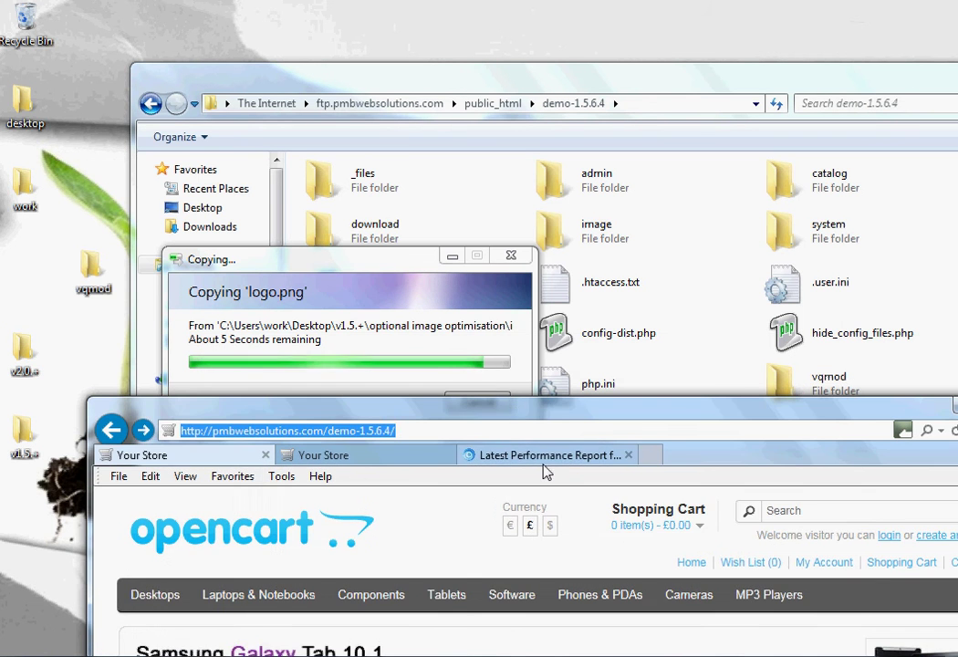
pyautogui.moveTo(571, 402); pyautogui.dragTo(538, 221)
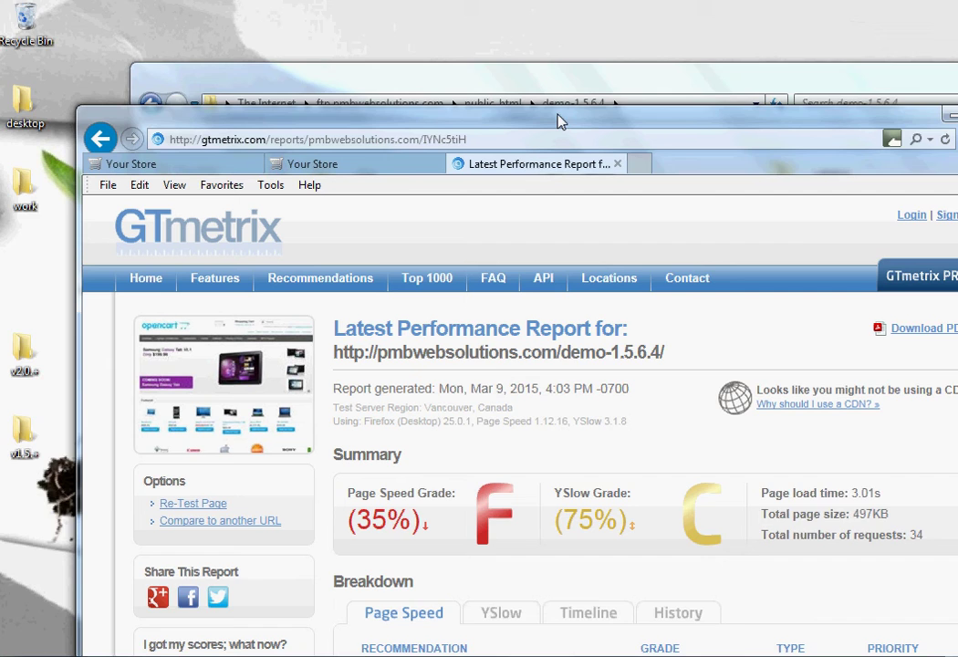
pyautogui.moveTo(560, 121); pyautogui.dragTo(516, 63)
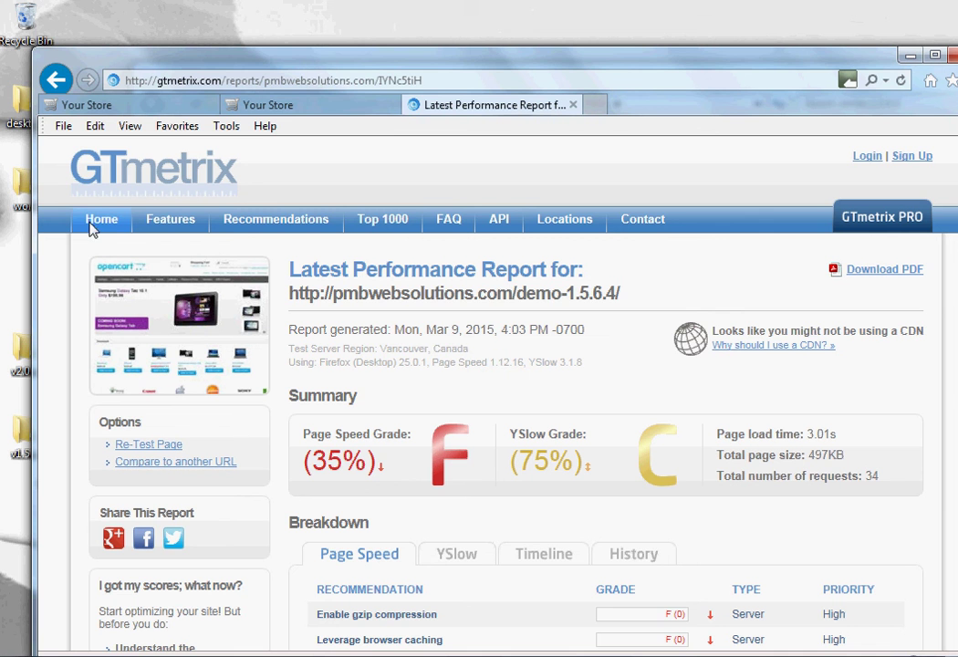
pyautogui.press('F5')
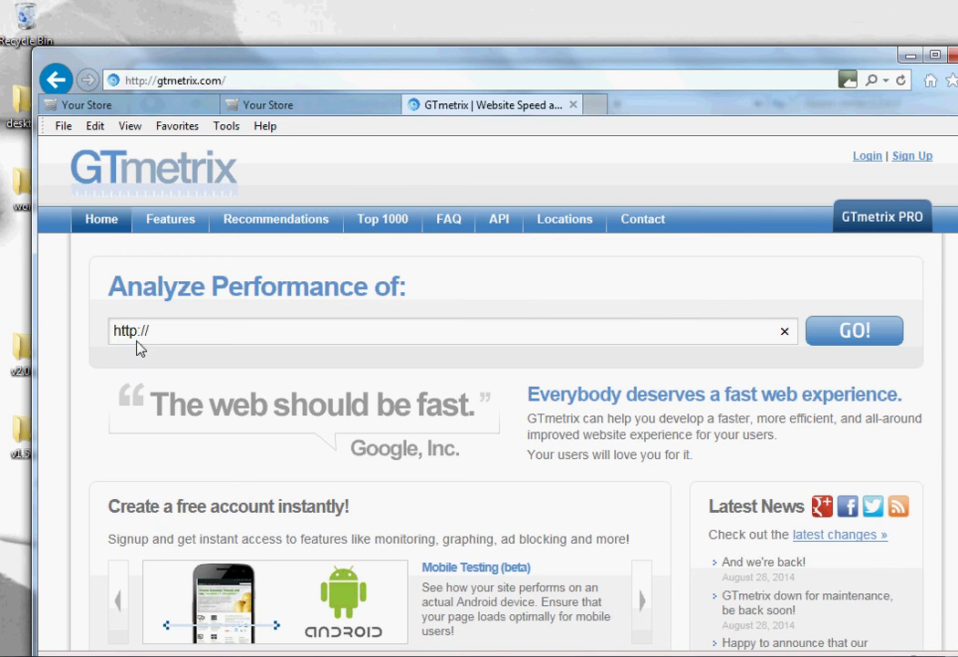
pyautogui.tripleClick(134, 337)
pyautogui.rightClick(130, 339)
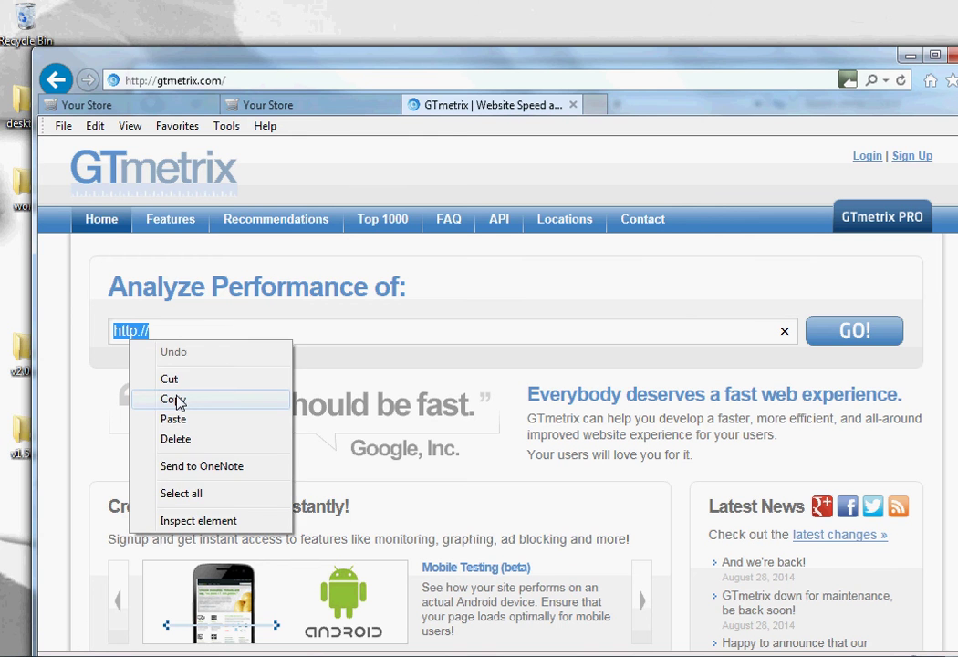
pyautogui.click(174, 418)
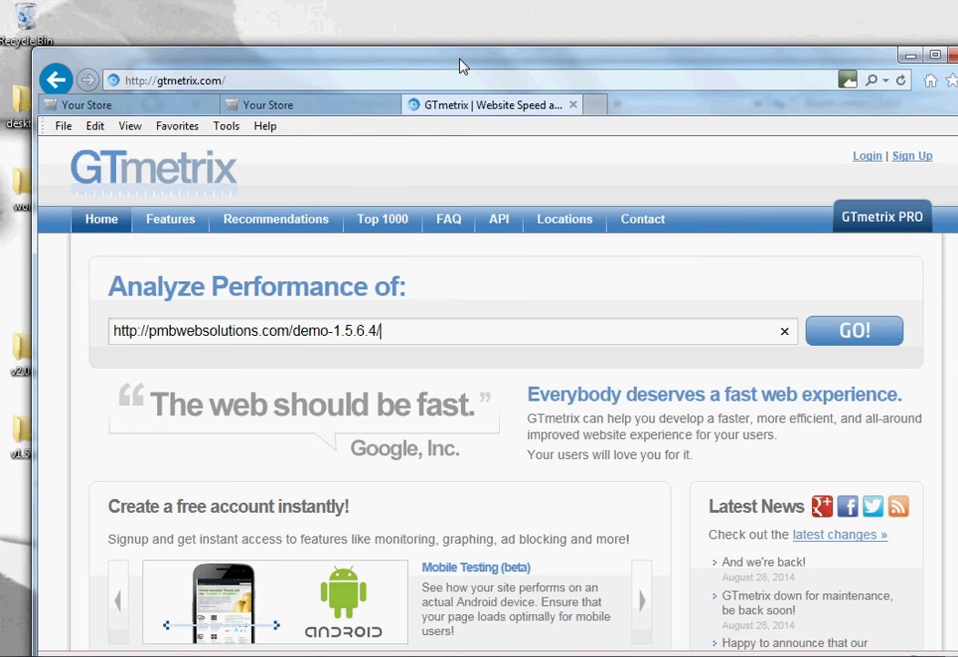
pyautogui.moveTo(460, 65); pyautogui.dragTo(512, 65)
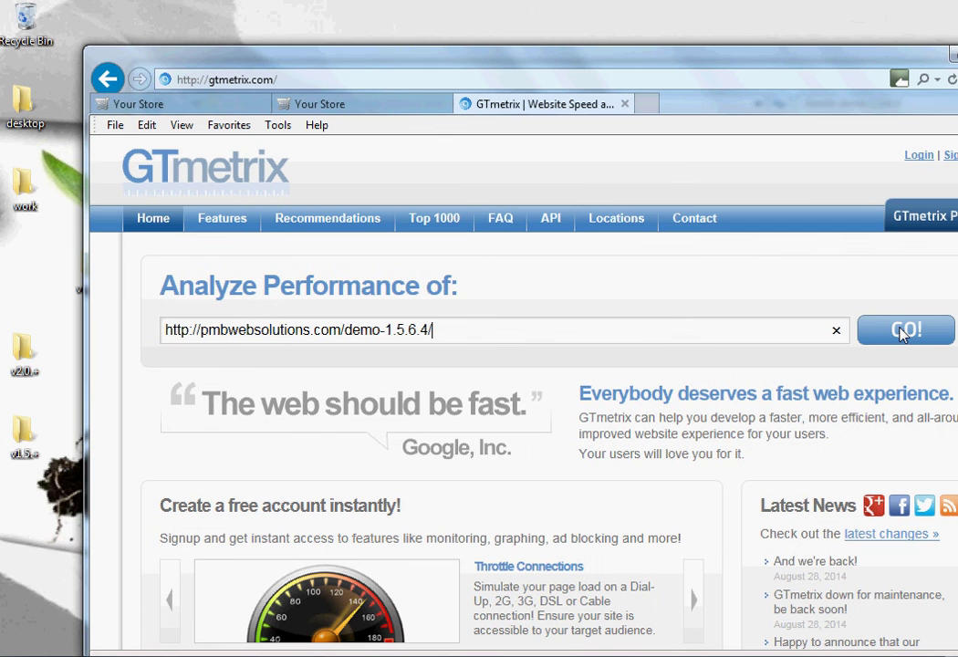
# - Analyze the demo-1.5.6.4 store, getting Page Speed A (92%) and YSlow A (91%)
pyautogui.click(902, 332)
pyautogui.moveTo(633, 48); pyautogui.dragTo(581, 15)
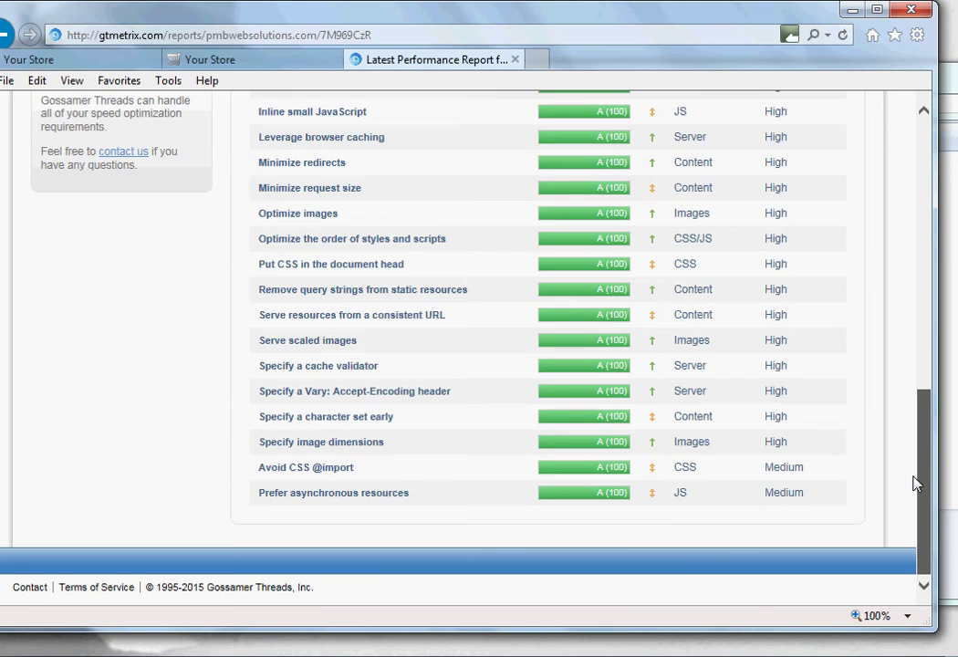
pyautogui.scroll(15, 684, 167)
pyautogui.moveTo(481, 22); pyautogui.dragTo(568, 292)
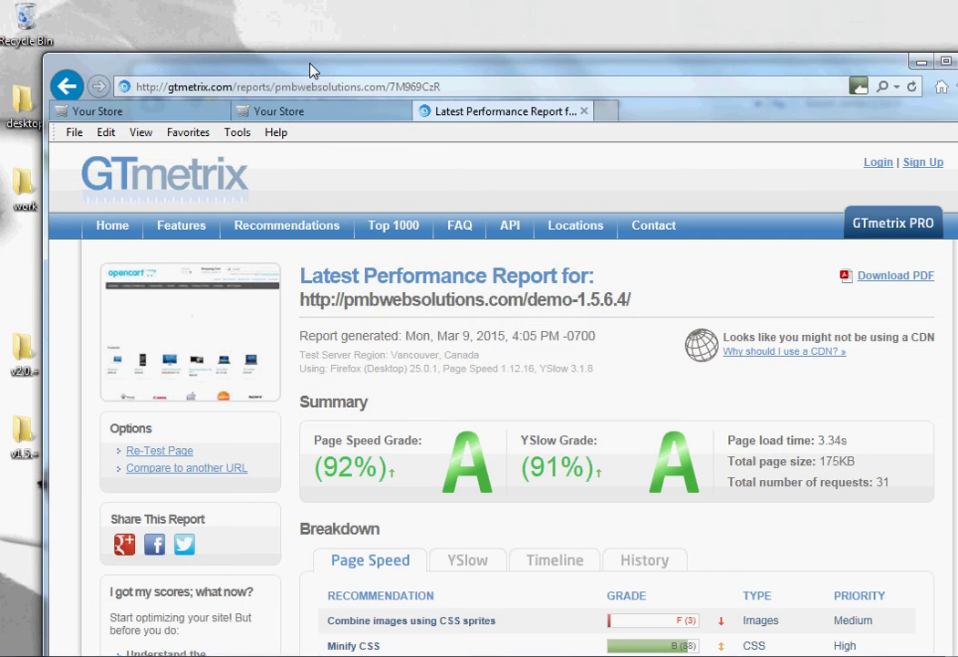